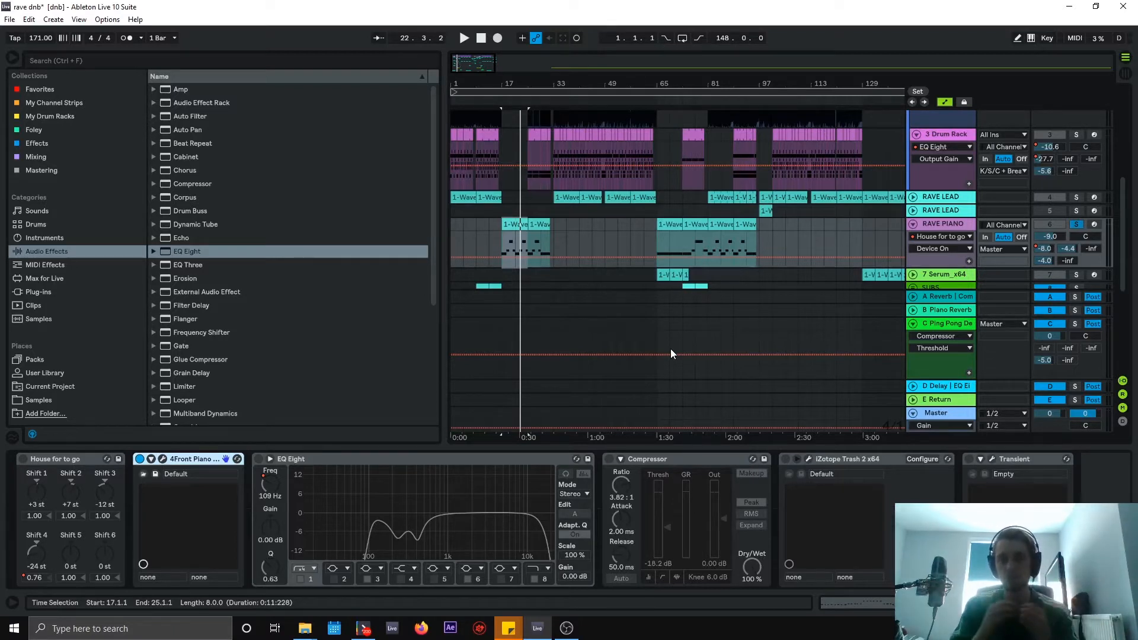
# - Audition the RAVE PIANO section while turning on its House for to go chord effect, EQ Eight, Compressor, iZotope Trash 2 and Transient devices
pyautogui.press('space')
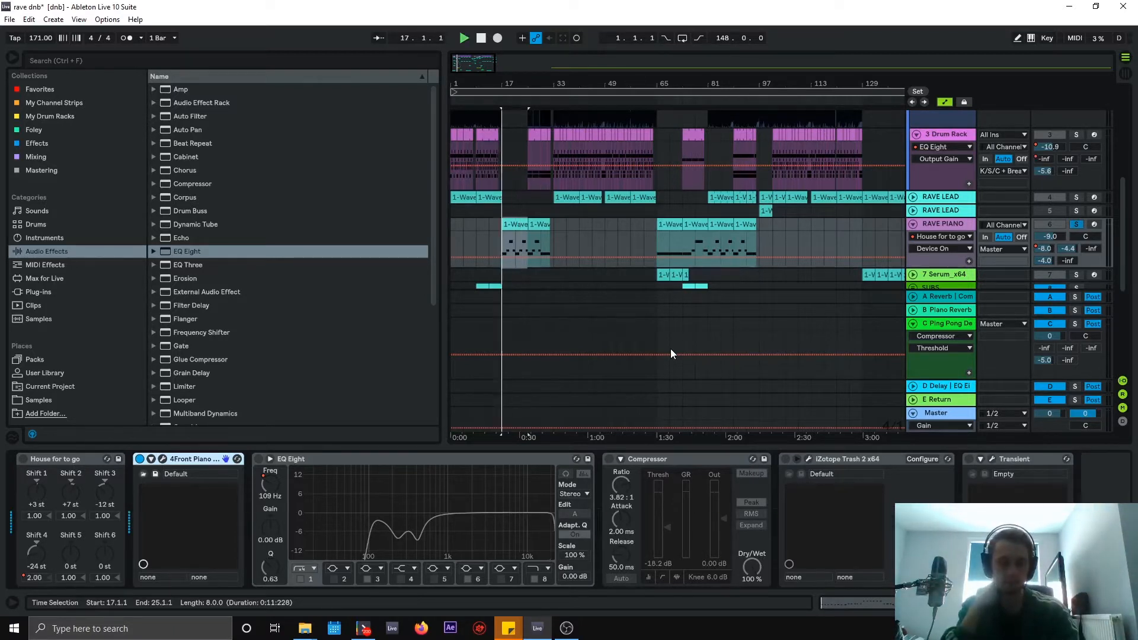
pyautogui.click(23, 459)
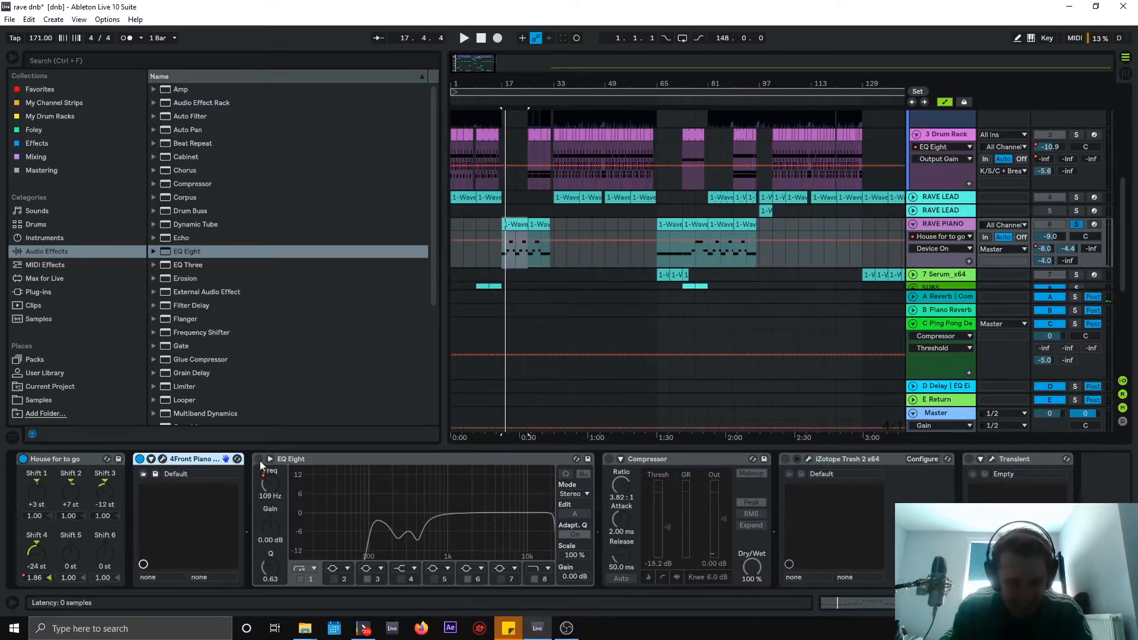
pyautogui.click(259, 460)
pyautogui.click(609, 460)
pyautogui.click(786, 460)
pyautogui.click(969, 460)
pyautogui.press('space')
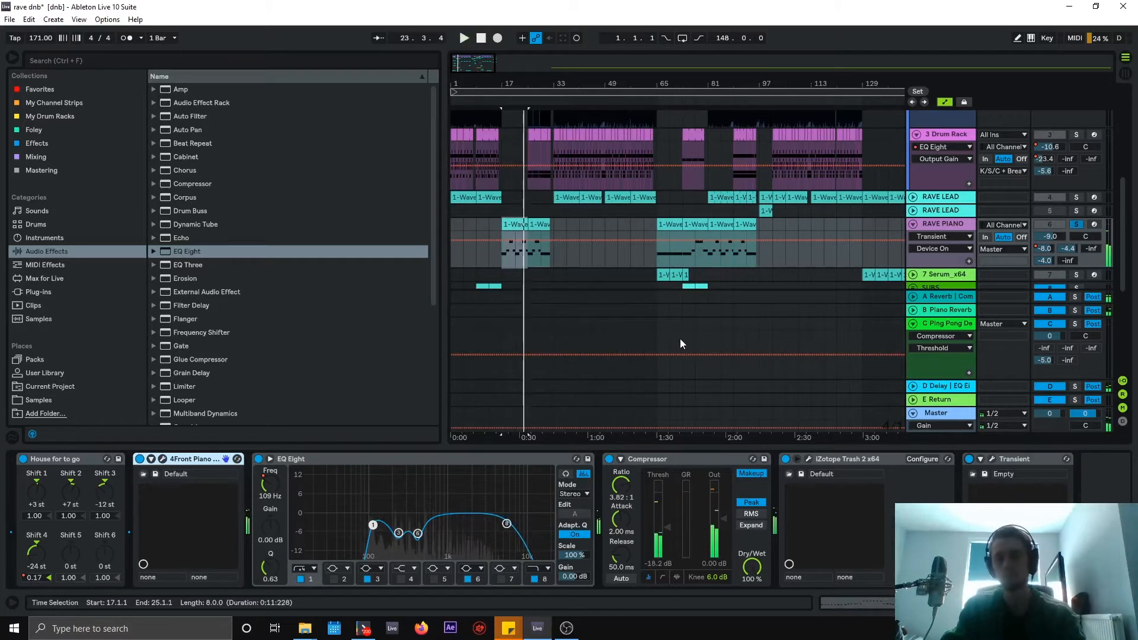
# - Turn off Transient, iZotope Trash 2, Compressor, EQ Eight and the House for to go chord effect on the RAVE PIANO track
pyautogui.click(969, 459)
pyautogui.click(785, 459)
pyautogui.click(611, 459)
pyautogui.click(259, 459)
pyautogui.click(23, 459)
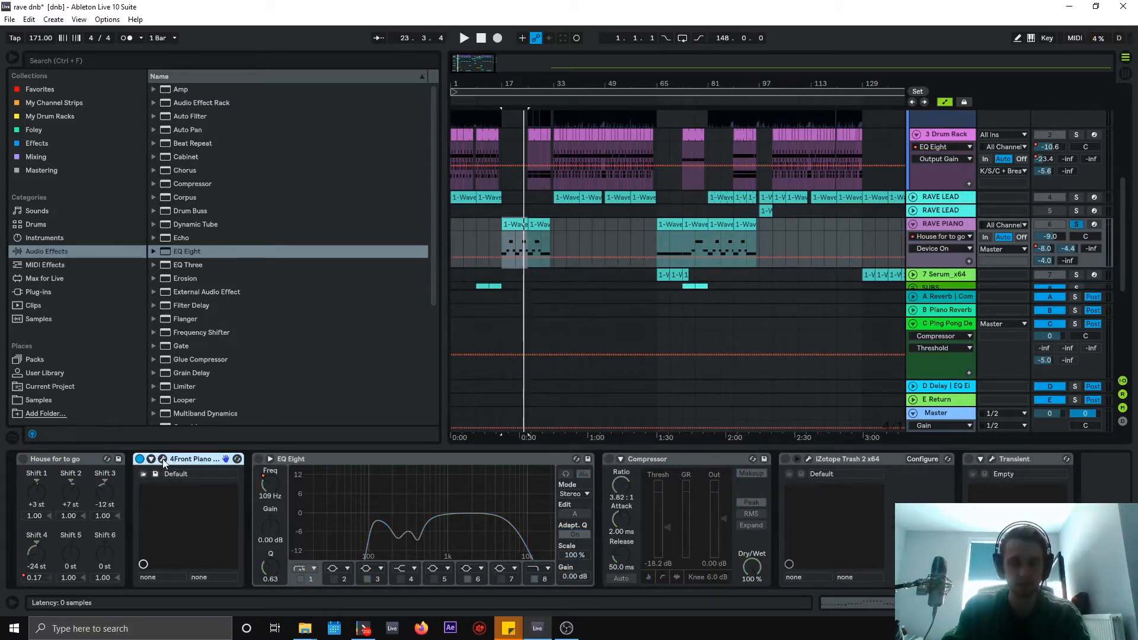
# - Look at the 4Front Piano instrument's plug-in window on the RAVE PIANO track and close it
pyautogui.click(163, 459)
pyautogui.moveTo(691, 316); pyautogui.dragTo(649, 224)
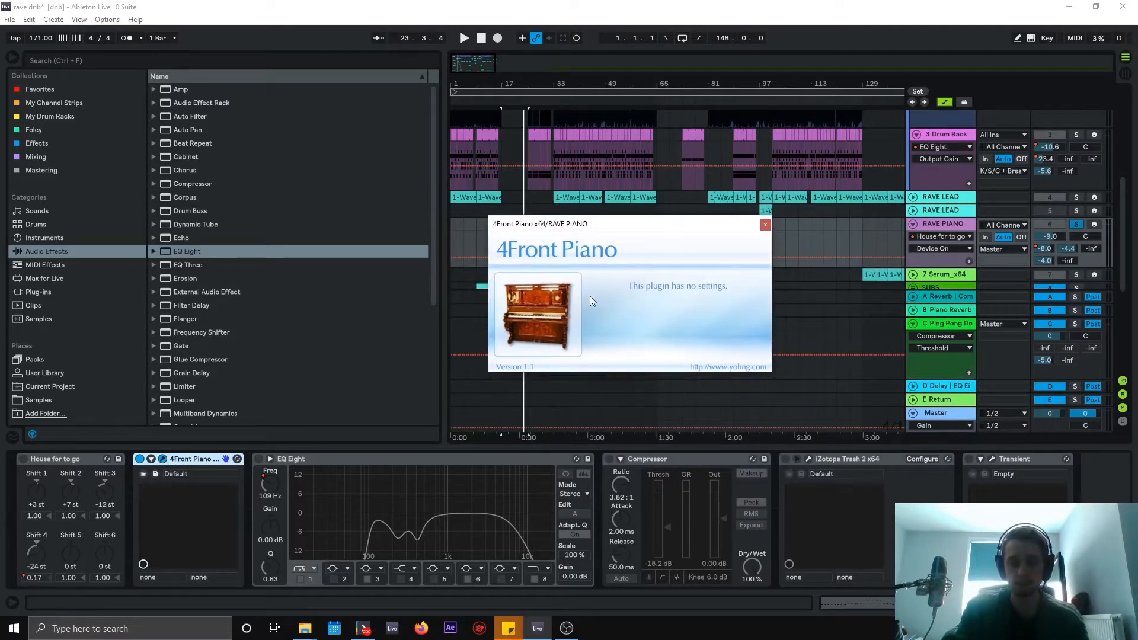
pyautogui.click(766, 226)
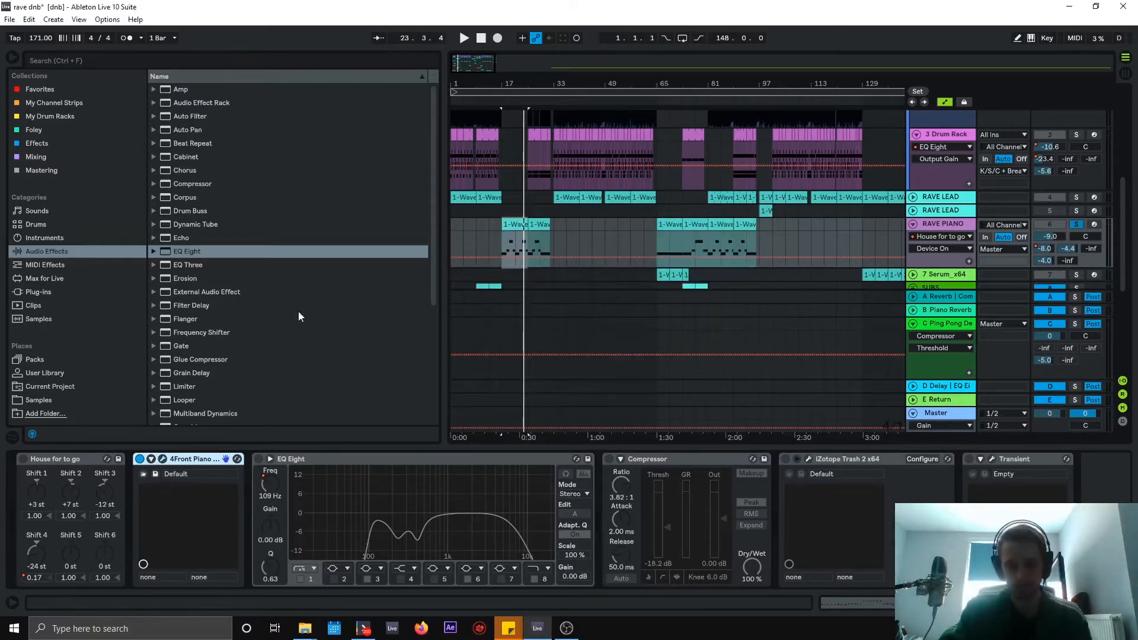
# - Play the piano section without effects and turn on the House for to go chord effect
pyautogui.click(77, 461)
pyautogui.click(531, 225)
pyautogui.press('space')
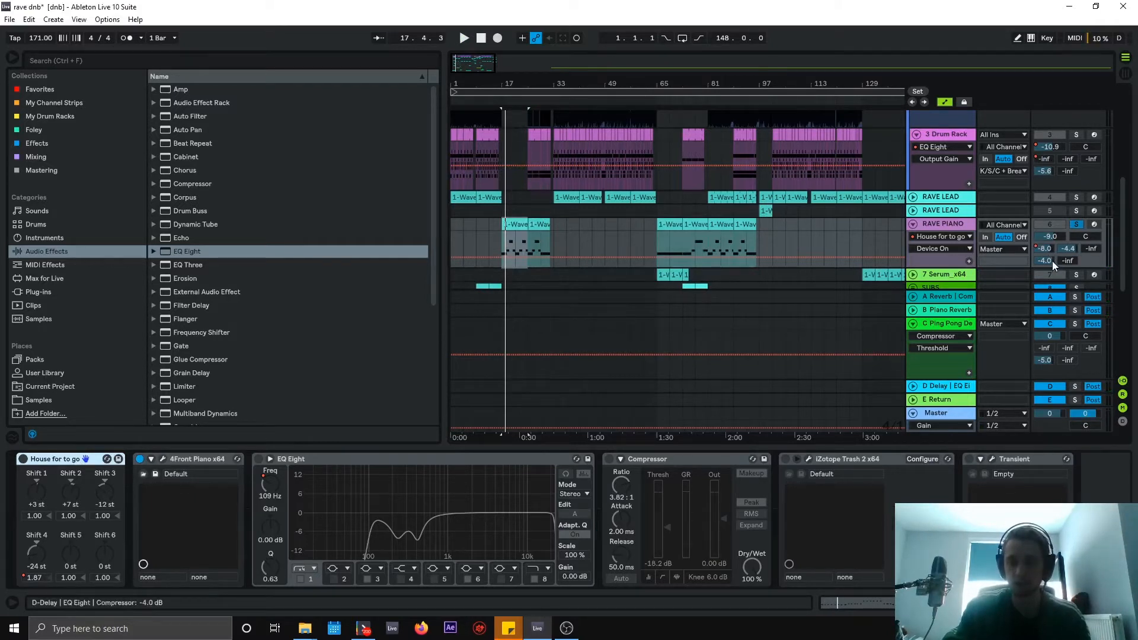
pyautogui.click(24, 460)
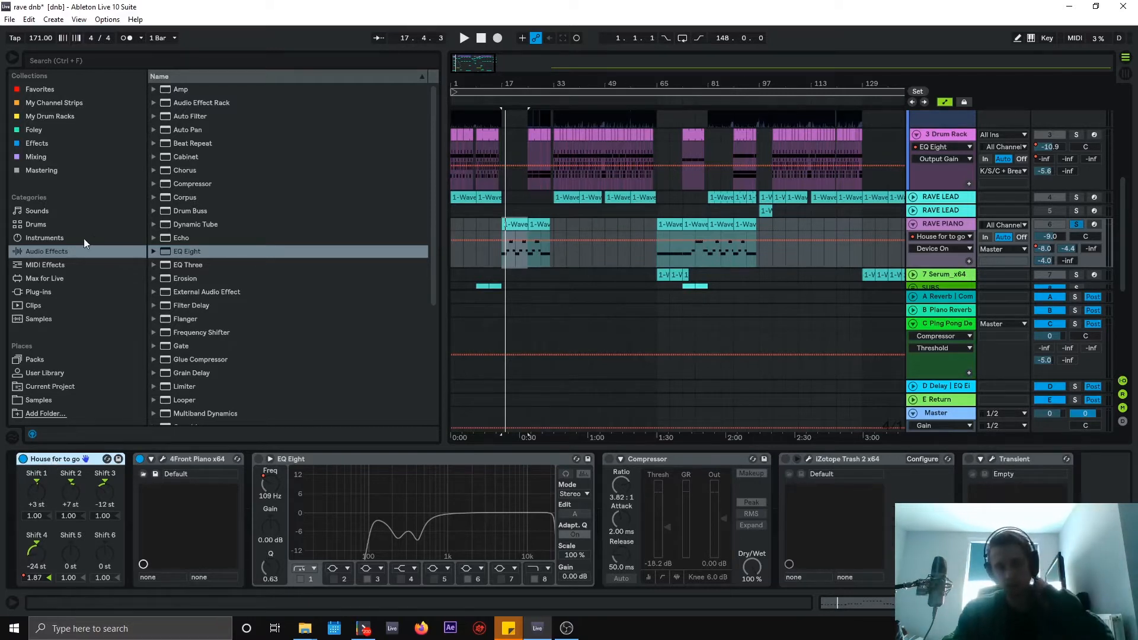
# - Locate the House for to go preset among the Chord MIDI effects in the browser
pyautogui.click(66, 266)
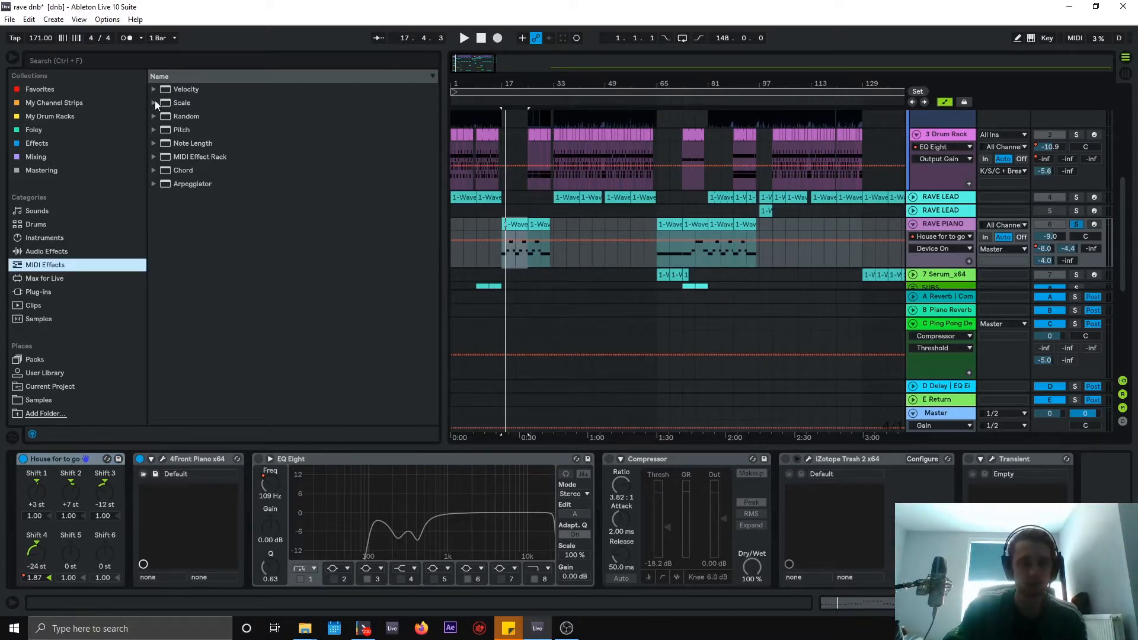
pyautogui.click(154, 171)
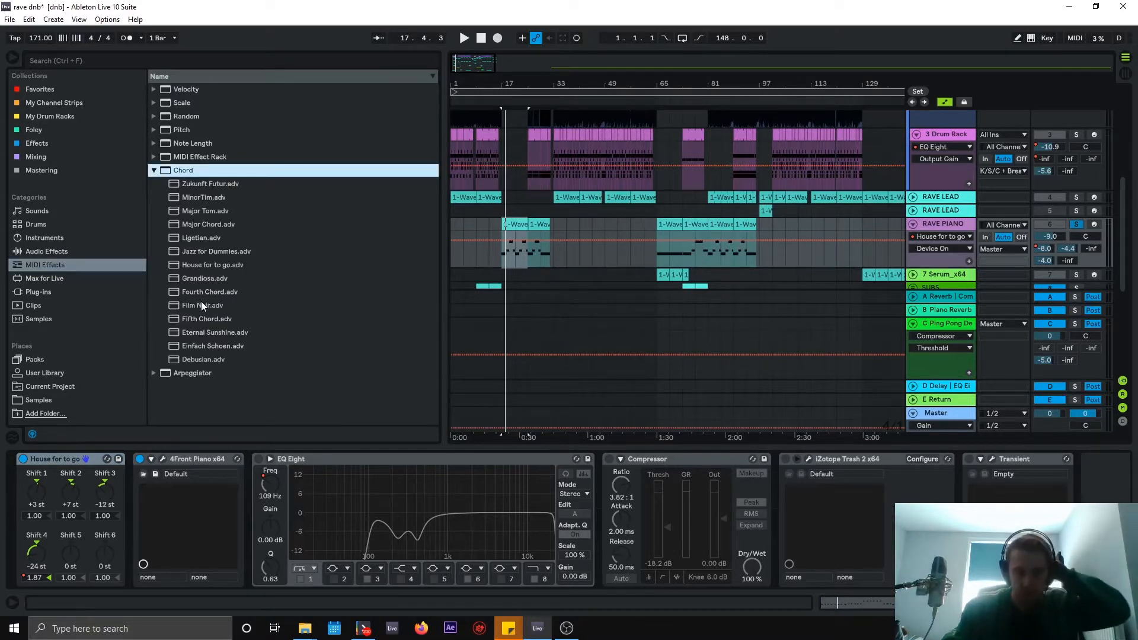
pyautogui.click(211, 267)
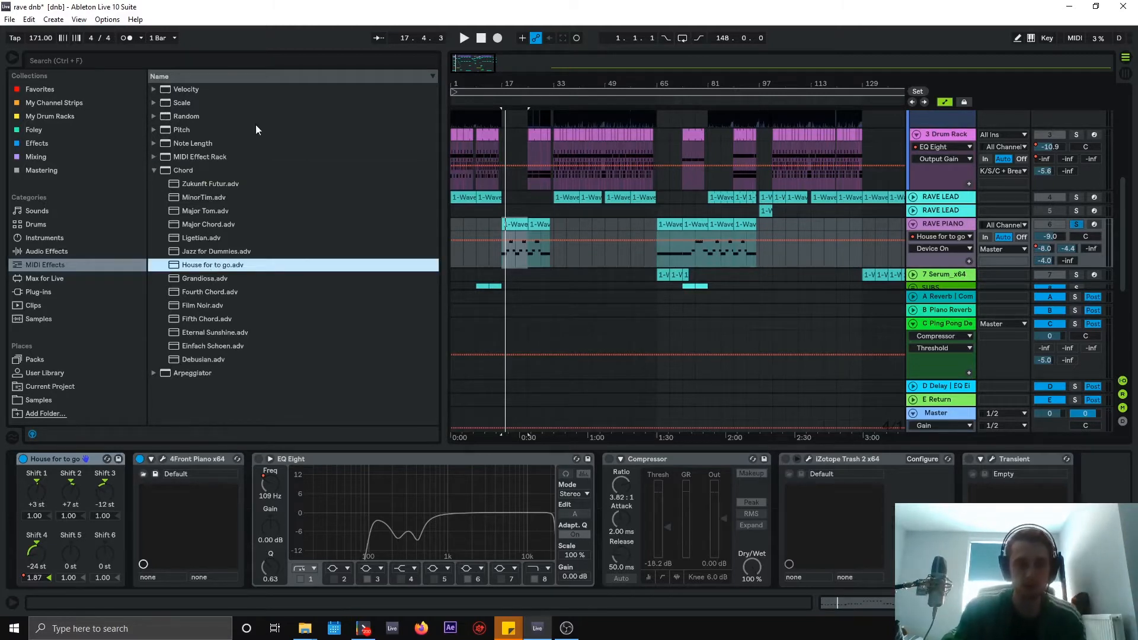
# - Examine the presets of the Scale MIDI effect in the browser and collapse the list again
pyautogui.click(154, 103)
pyautogui.scroll(-6, 208, 297)
pyautogui.scroll(-10, 213, 319)
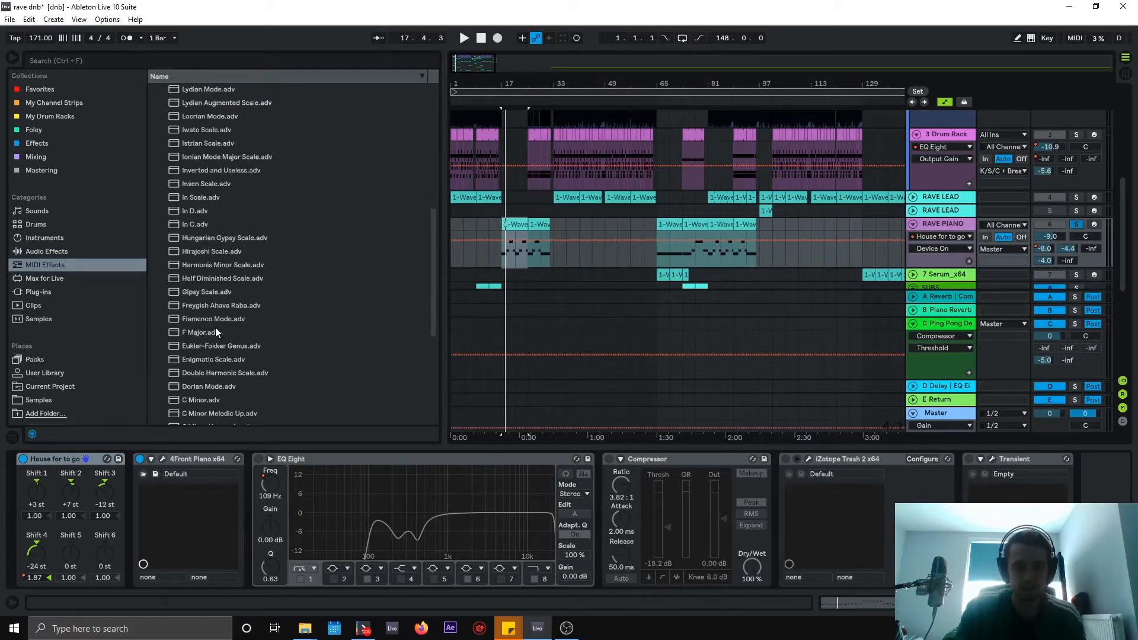
pyautogui.scroll(2, 220, 308)
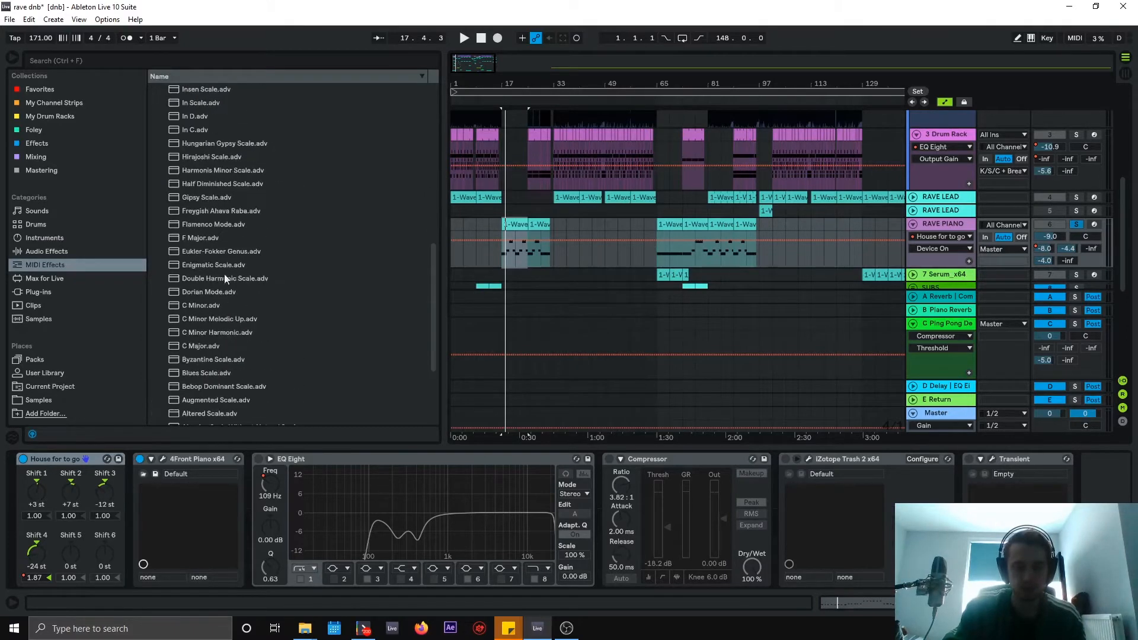
pyautogui.scroll(6, 221, 297)
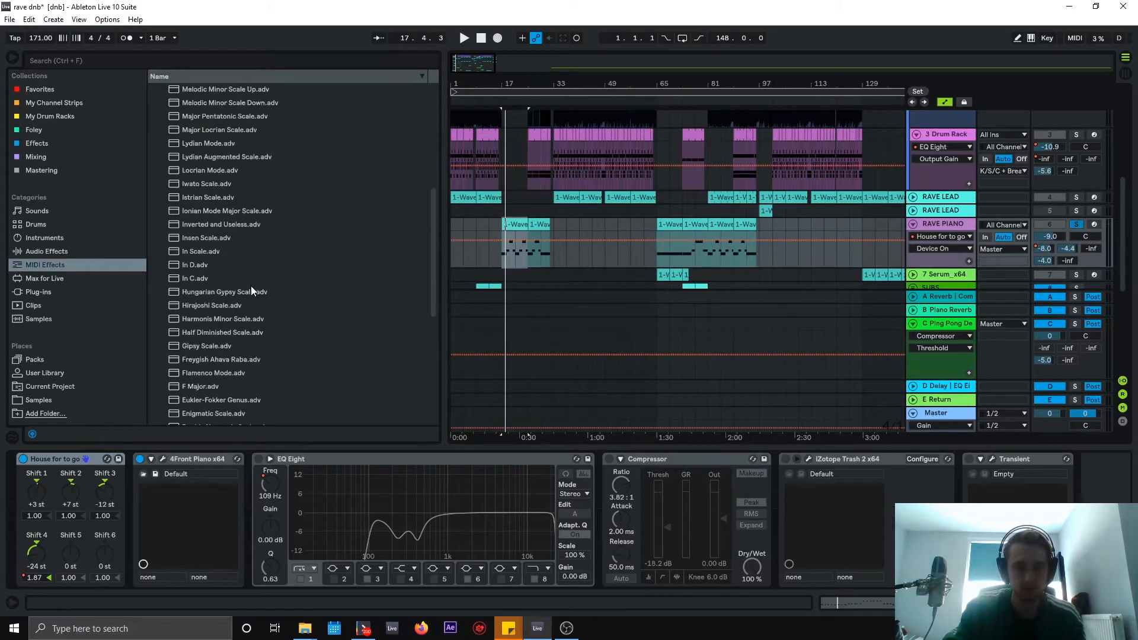
pyautogui.scroll(5, 229, 208)
pyautogui.click(224, 240)
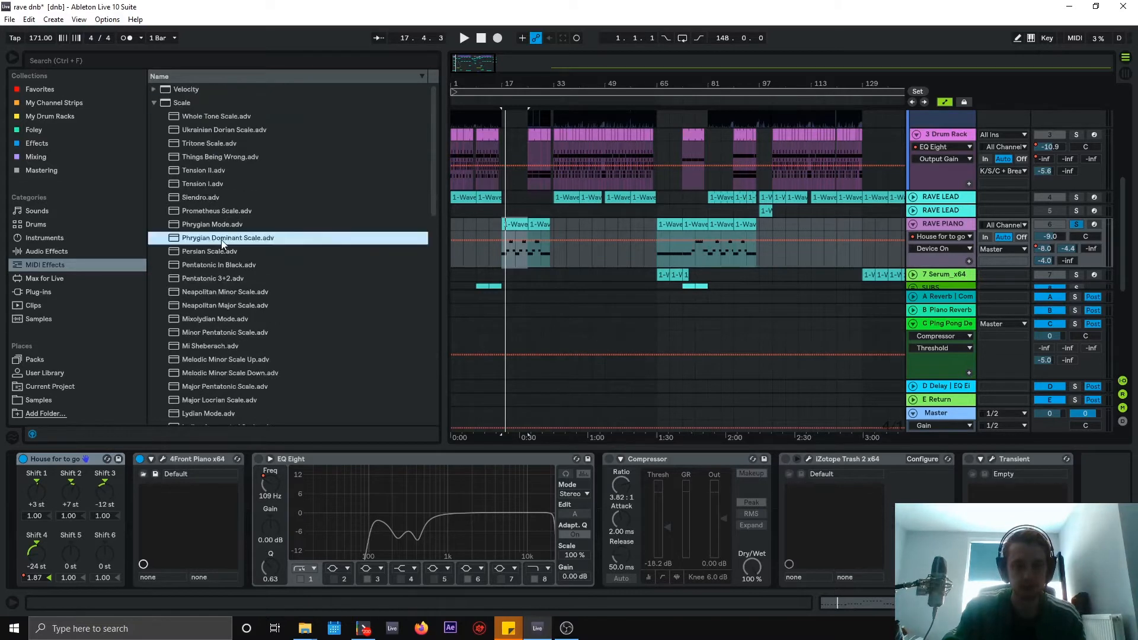
pyautogui.click(155, 102)
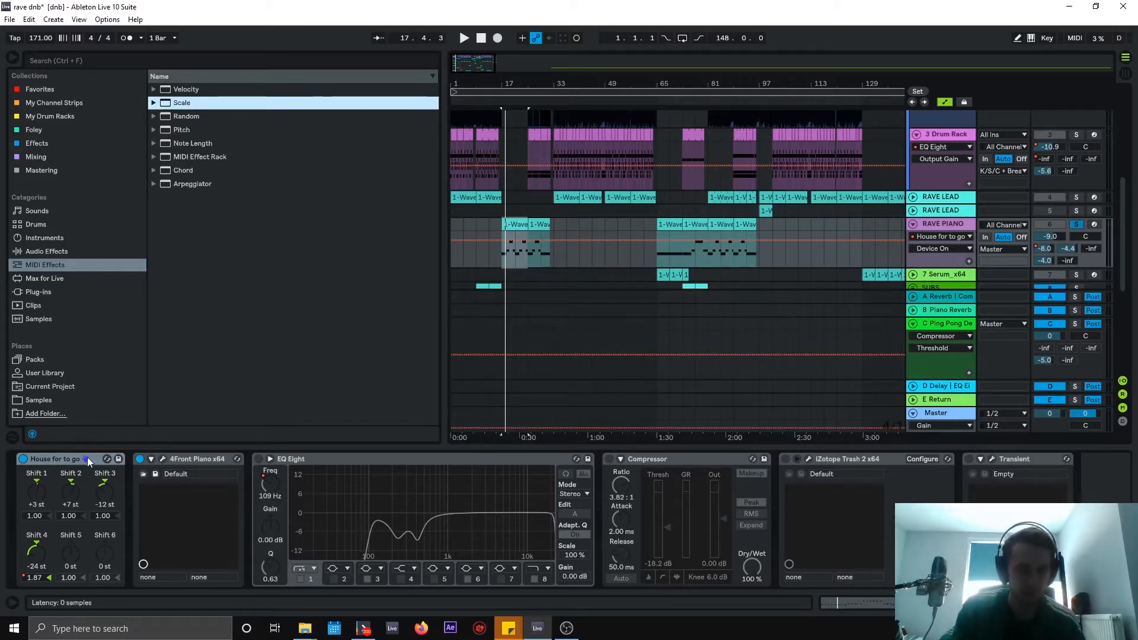
pyautogui.click(43, 463)
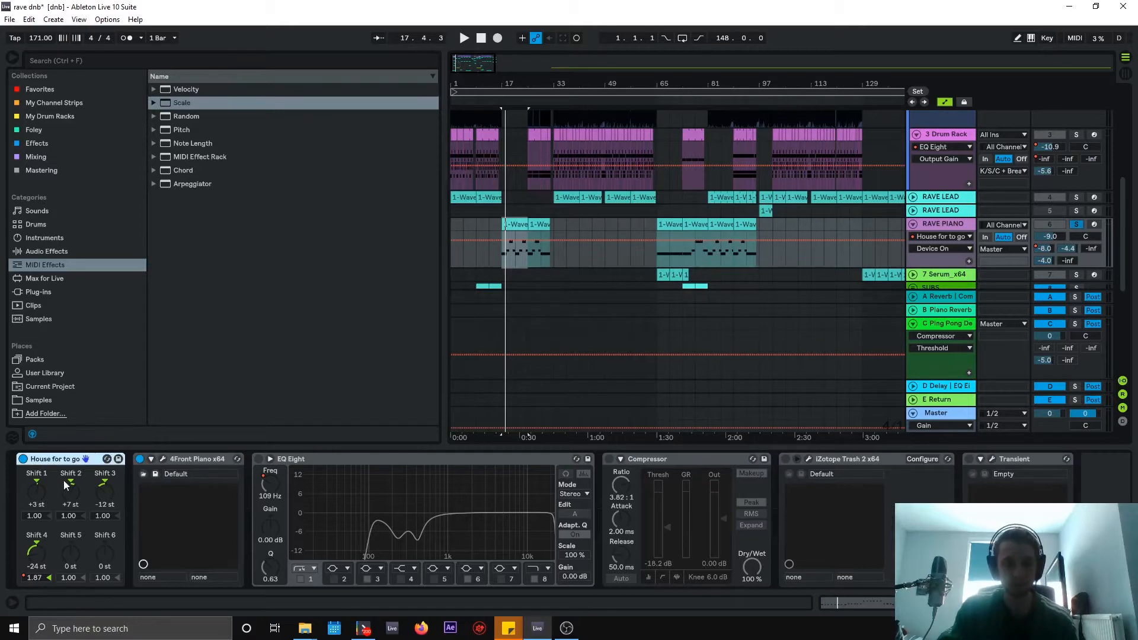
pyautogui.click(200, 459)
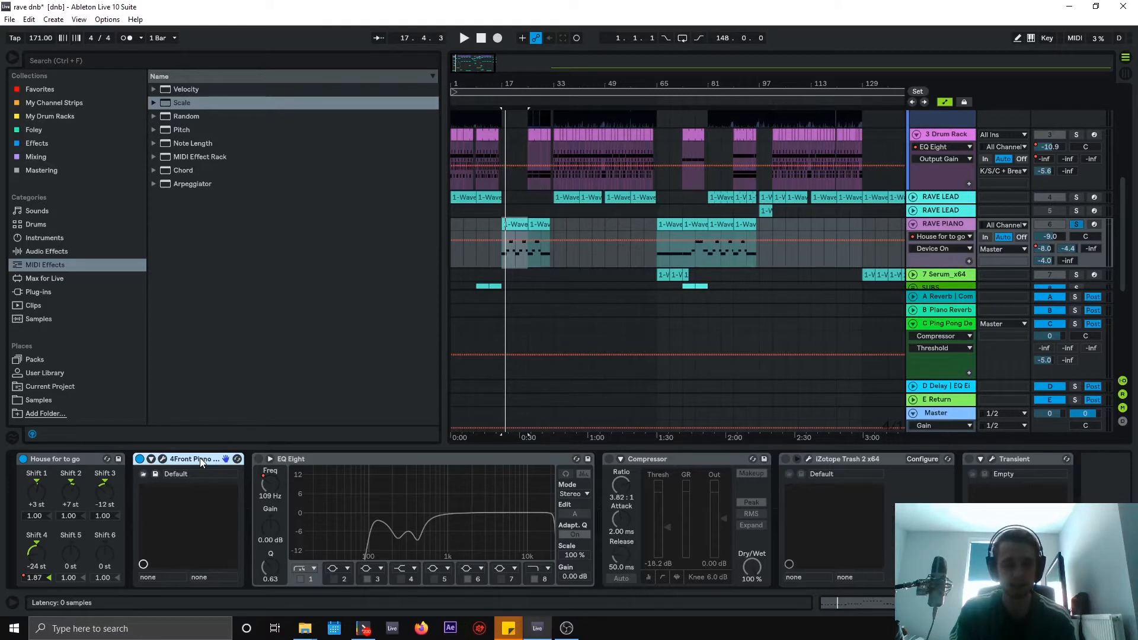
pyautogui.click(102, 465)
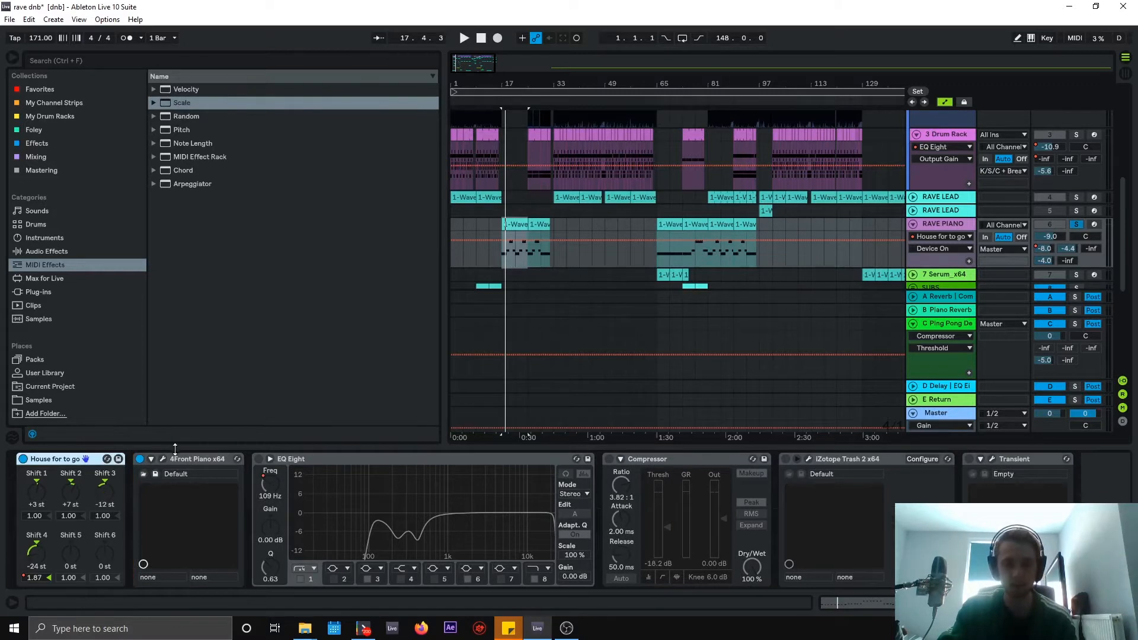
pyautogui.click(250, 469)
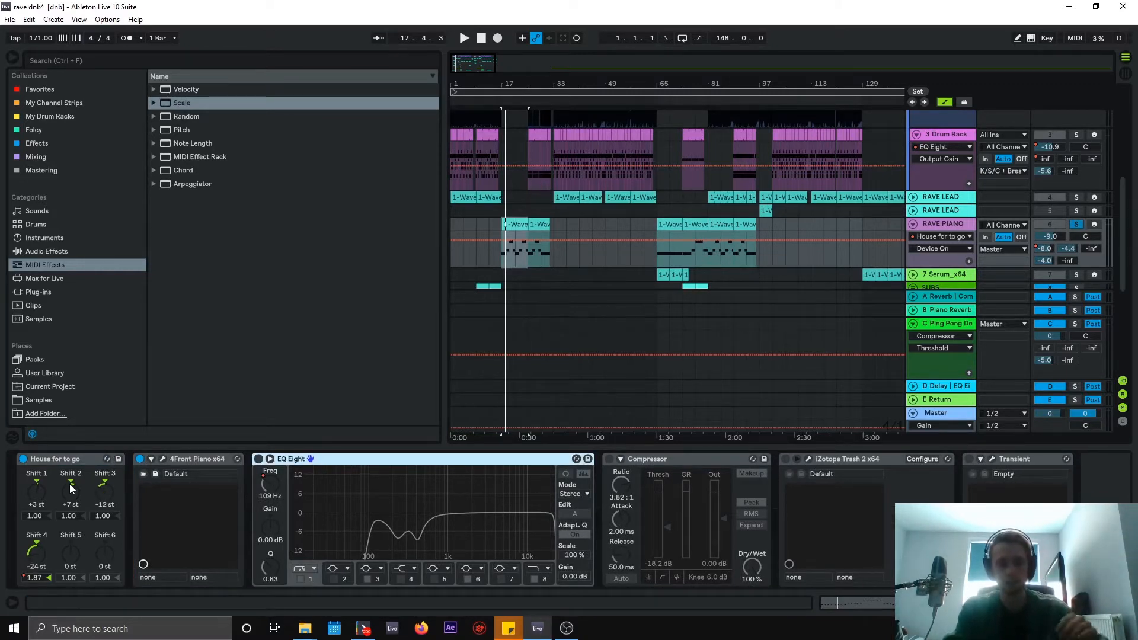
# - View the MIDI notes of the first RAVE PIANO clip and return to the track's device chain
pyautogui.doubleClick(510, 225)
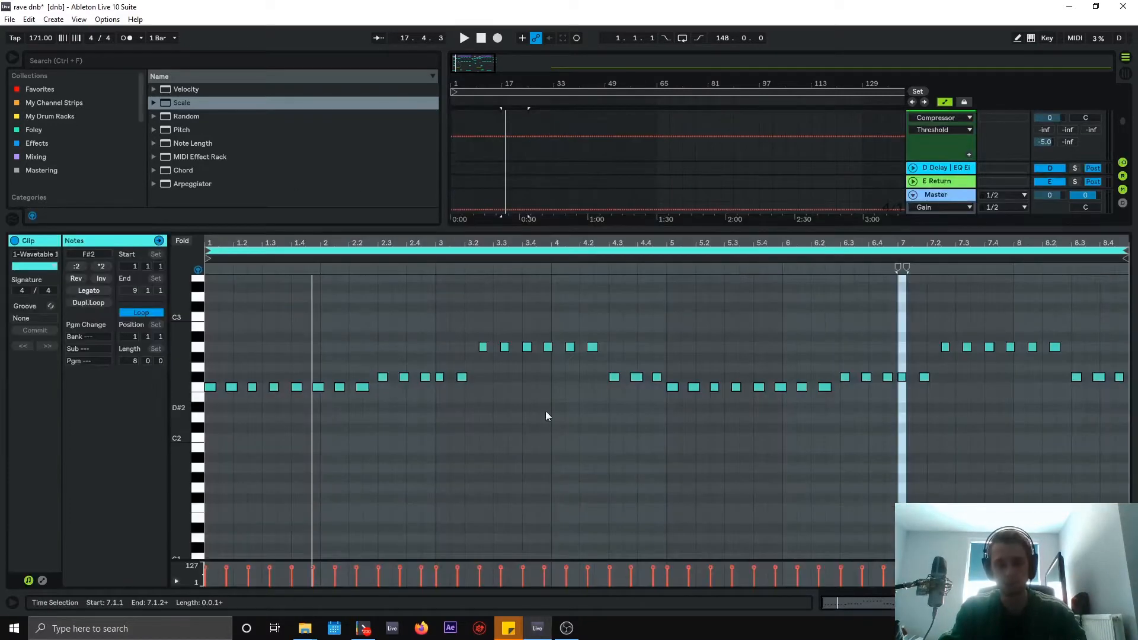
pyautogui.moveTo(627, 232); pyautogui.dragTo(607, 596)
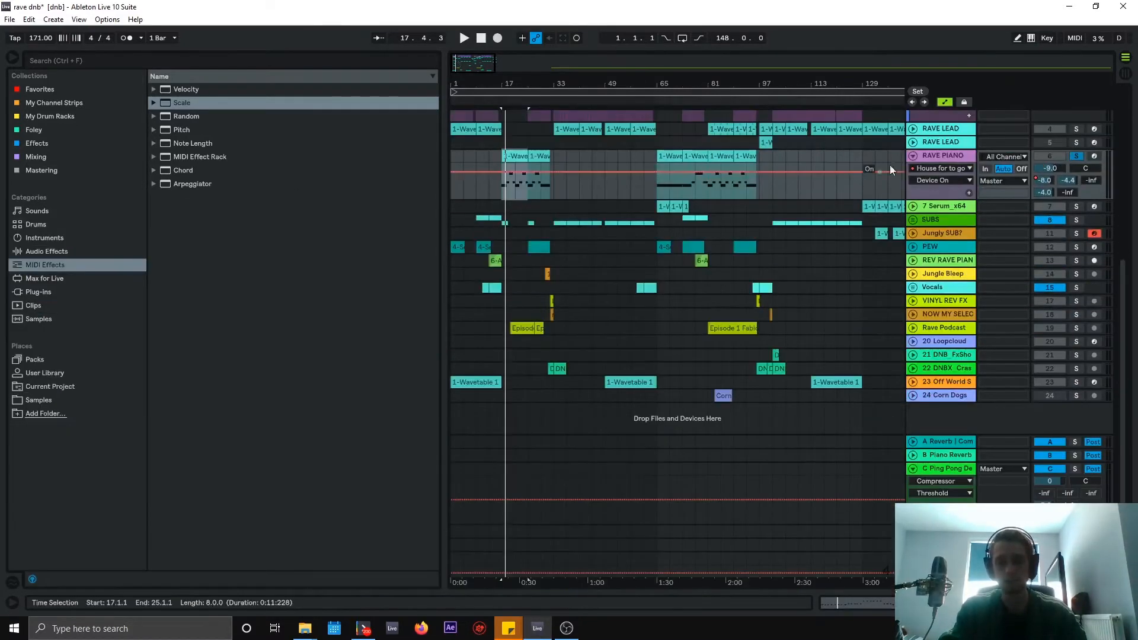
pyautogui.doubleClick(944, 155)
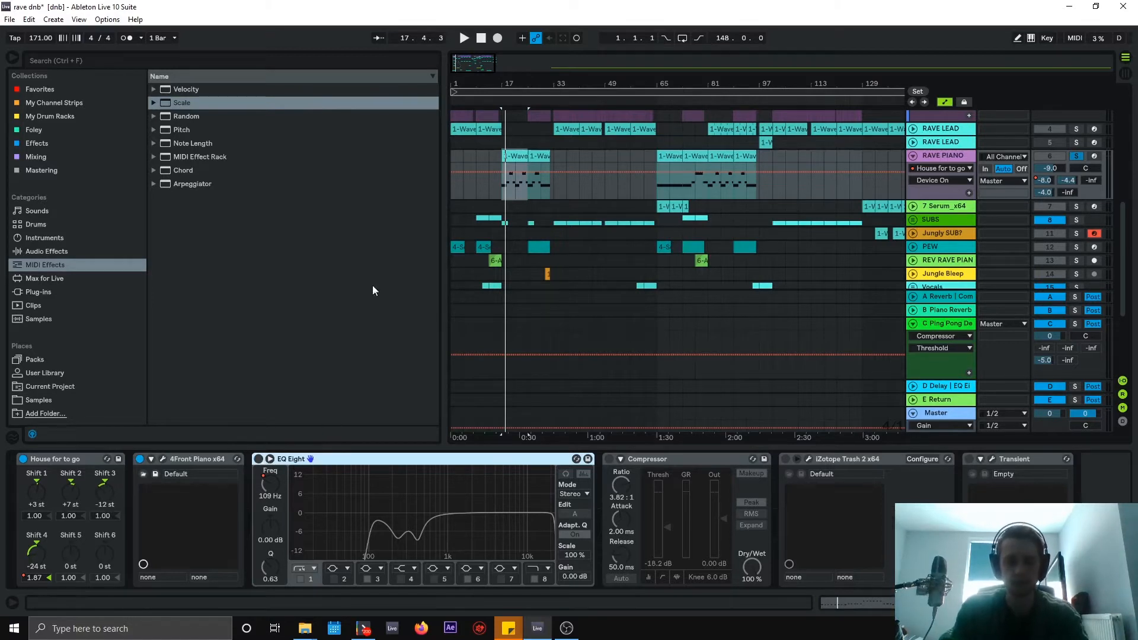
# - Play the first RAVE PIANO clip, turn on EQ Eight and select its low-cut band 1
pyautogui.click(520, 152)
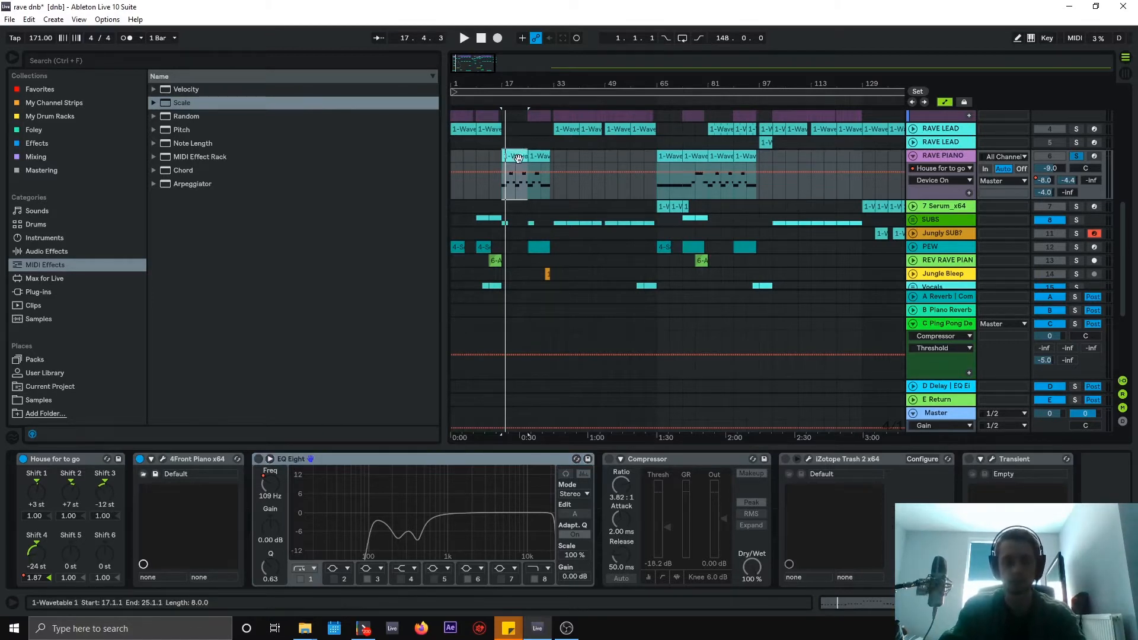
pyautogui.press('space')
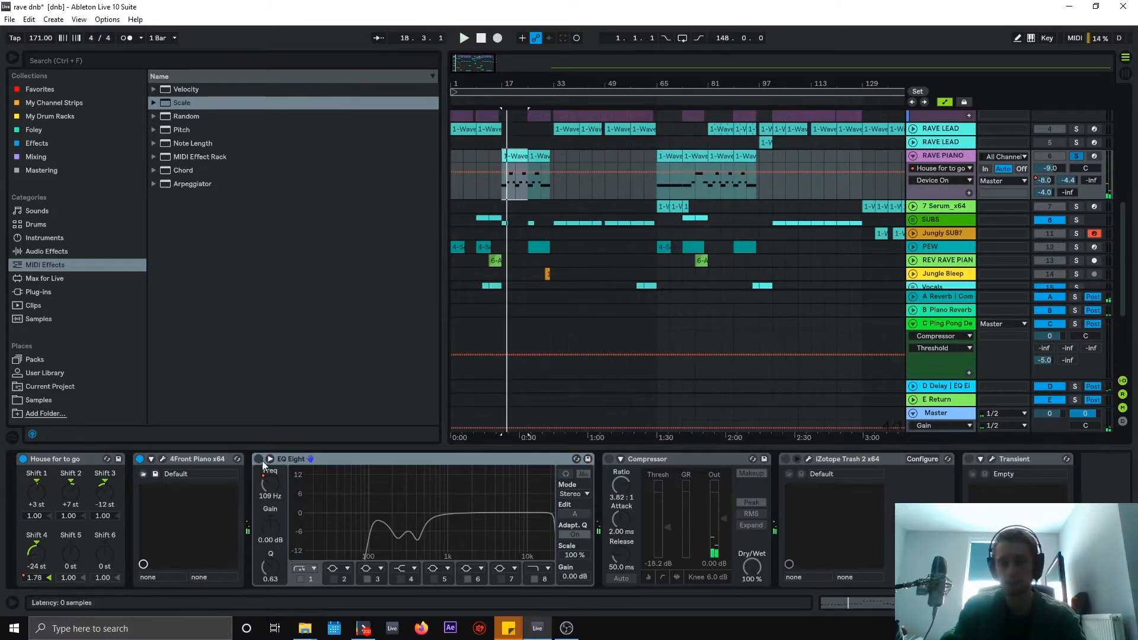
pyautogui.click(258, 459)
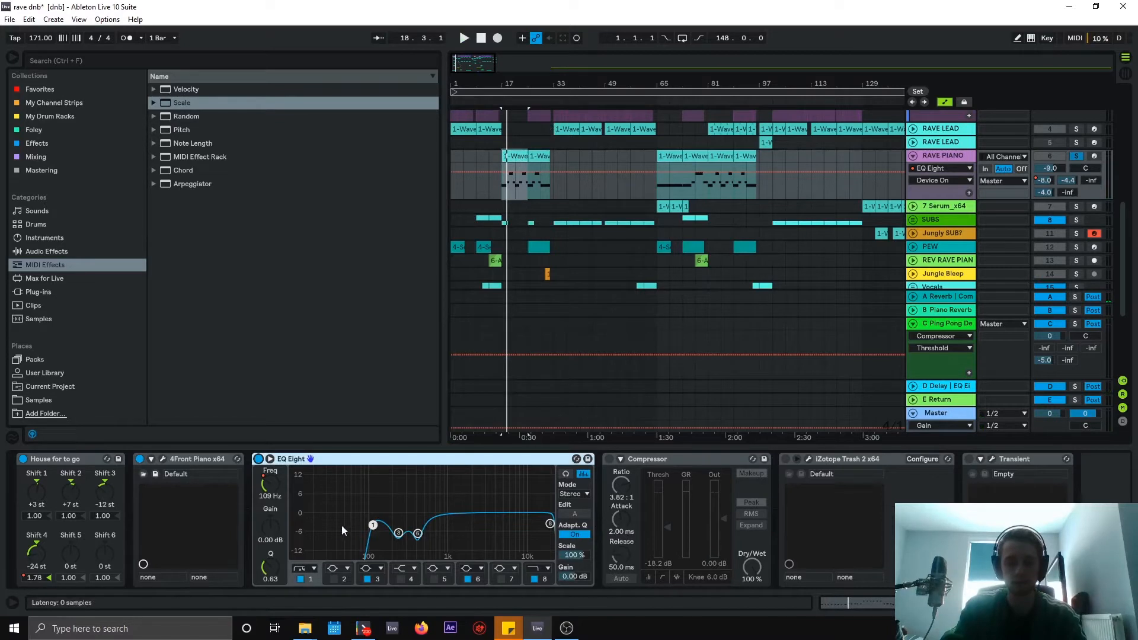
pyautogui.click(374, 525)
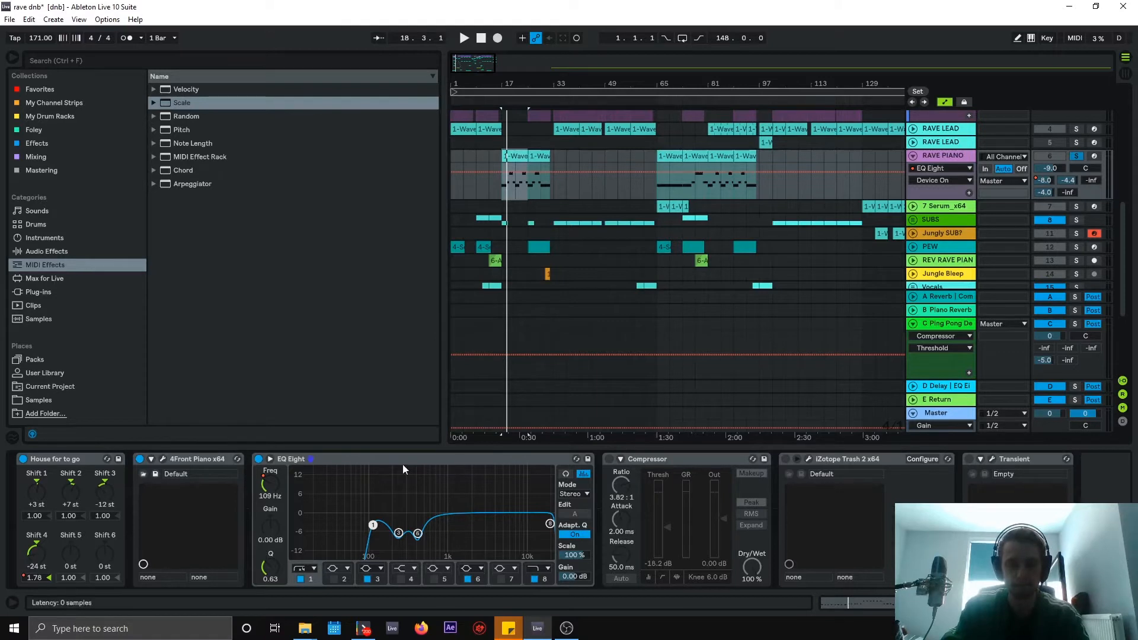
# - Play the piano section through the EQ and turn on the Compressor, selecting its threshold
pyautogui.press('space')
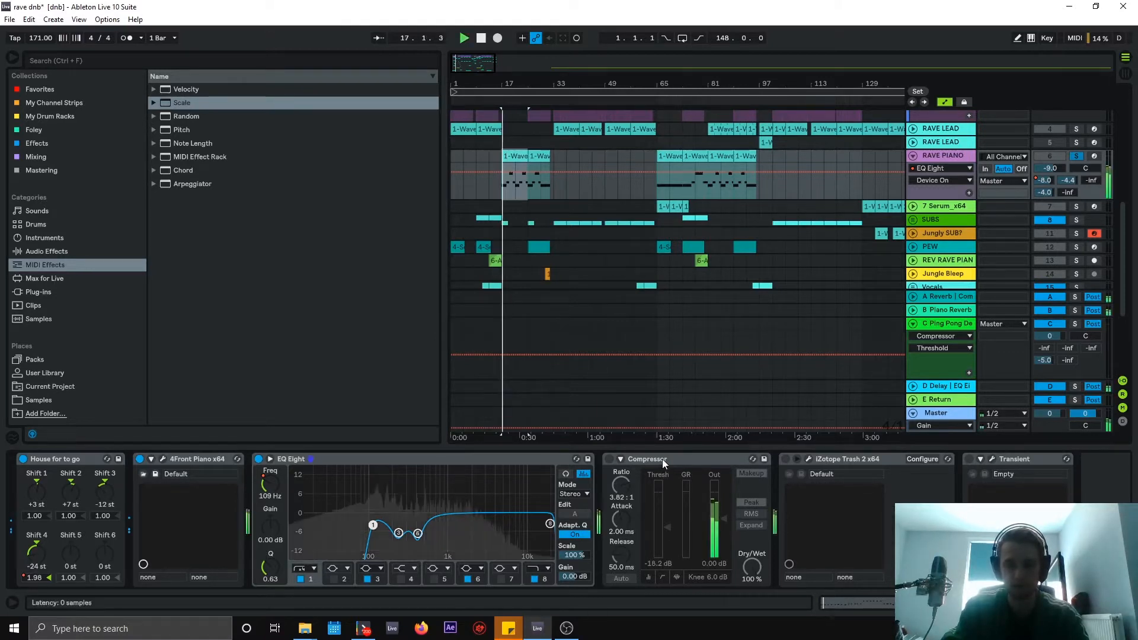
pyautogui.click(609, 459)
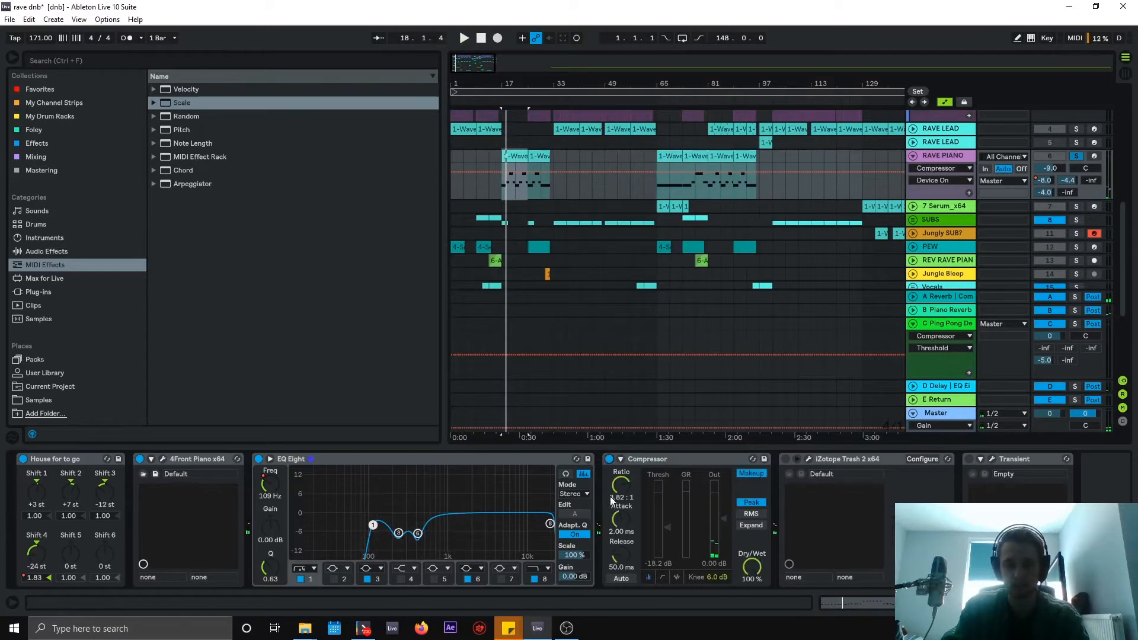
pyautogui.click(667, 531)
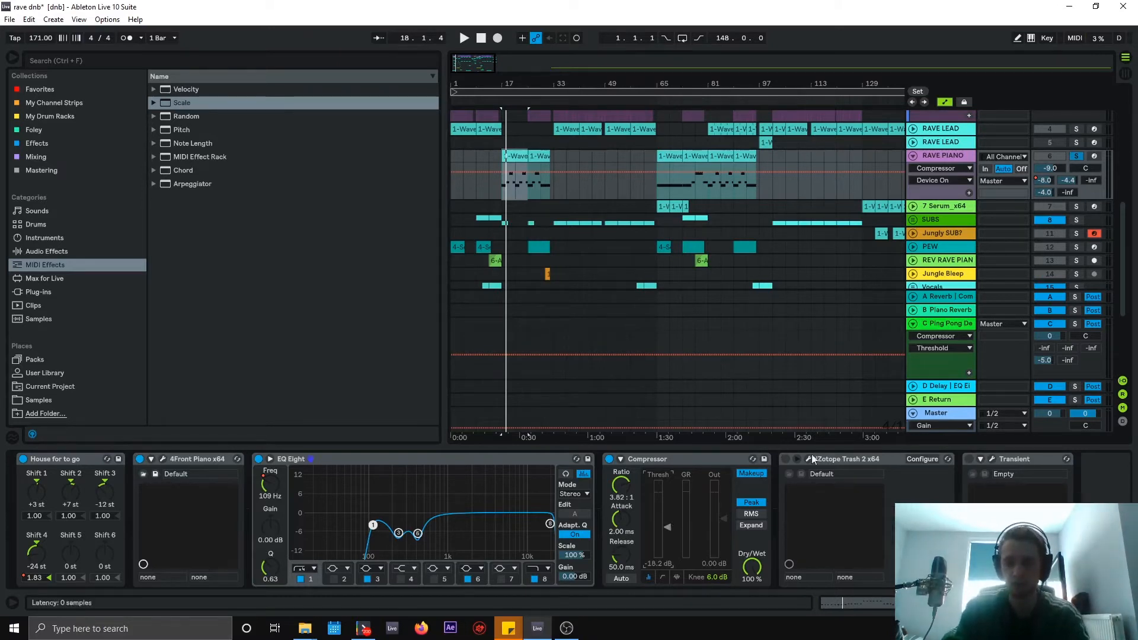
# - Turn on iZotope Trash 2 and open its editor, dismissing the Preset Manager and moving the window clear of the track headers
pyautogui.click(872, 459)
pyautogui.click(785, 460)
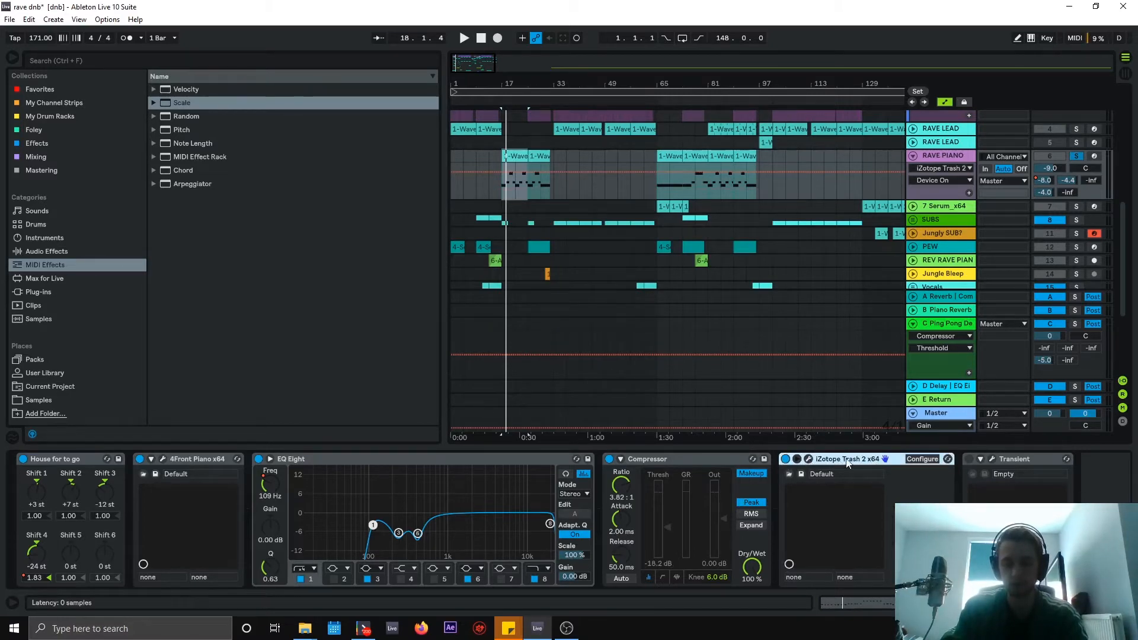
pyautogui.click(881, 461)
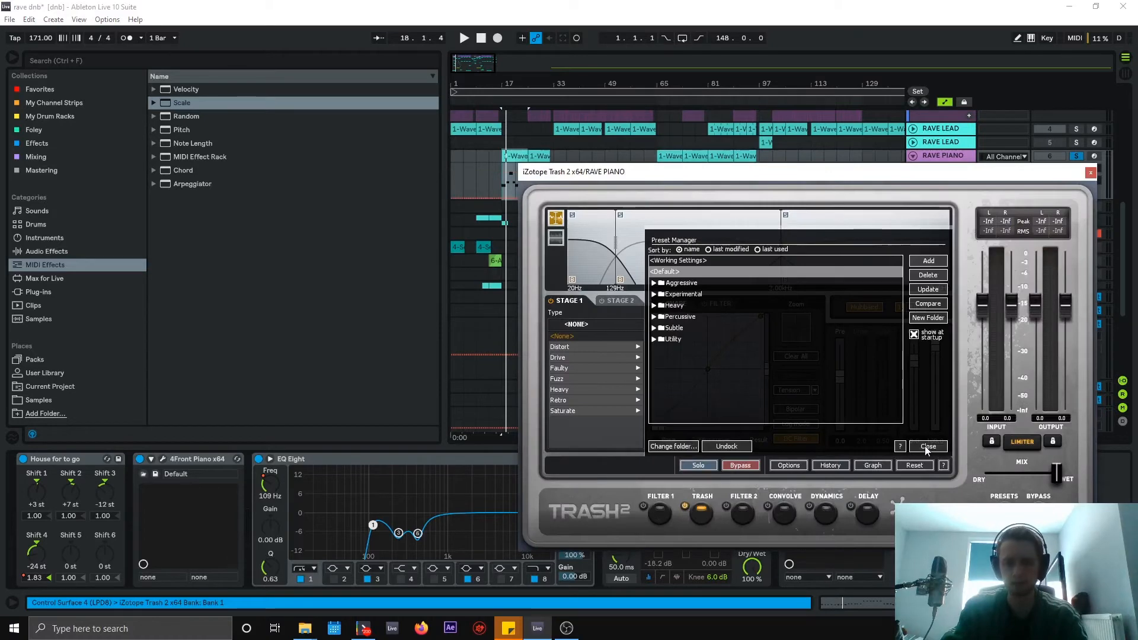
pyautogui.click(927, 448)
pyautogui.moveTo(590, 171); pyautogui.dragTo(284, 115)
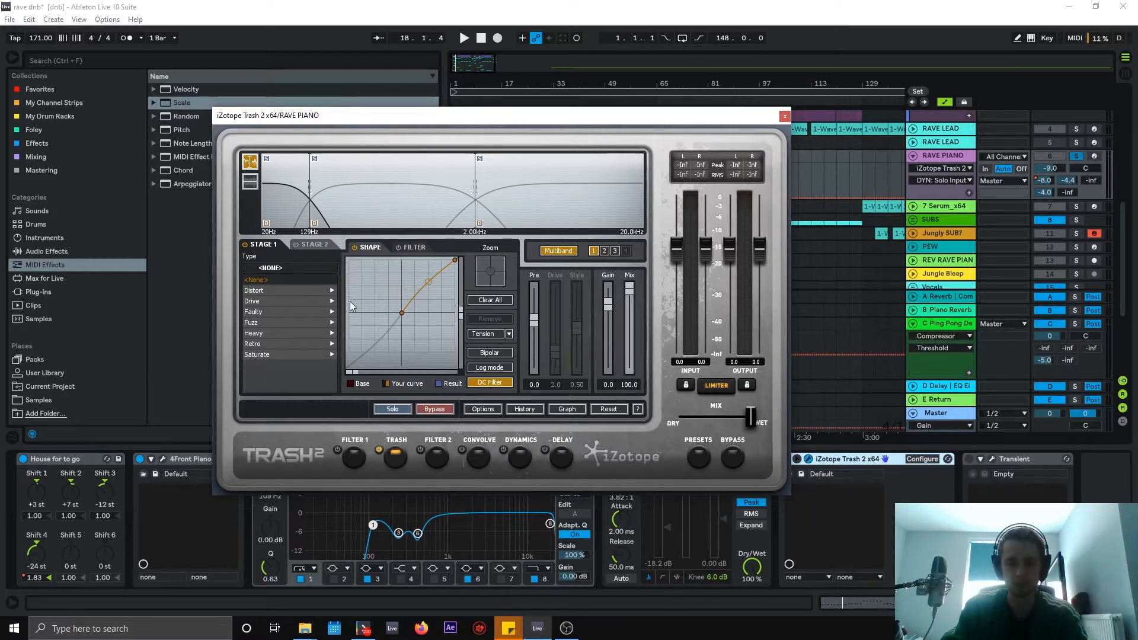
# - Inspect the Stage 1 distortion type and shape of the middle, low and high bands in Trash 2
pyautogui.click(407, 191)
pyautogui.click(296, 215)
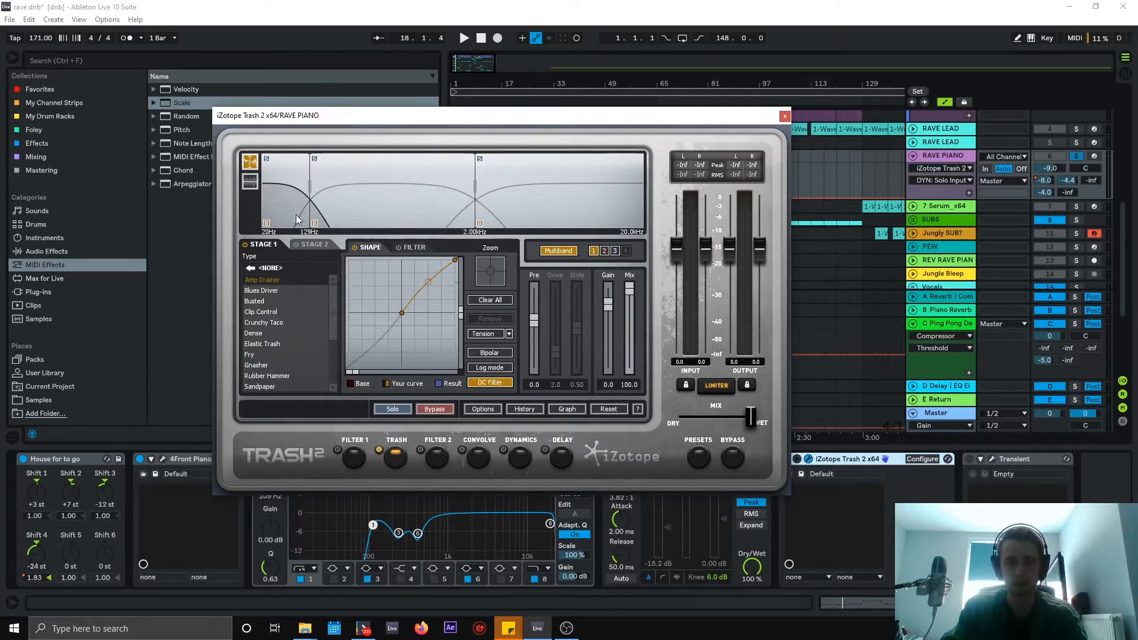
pyautogui.click(563, 170)
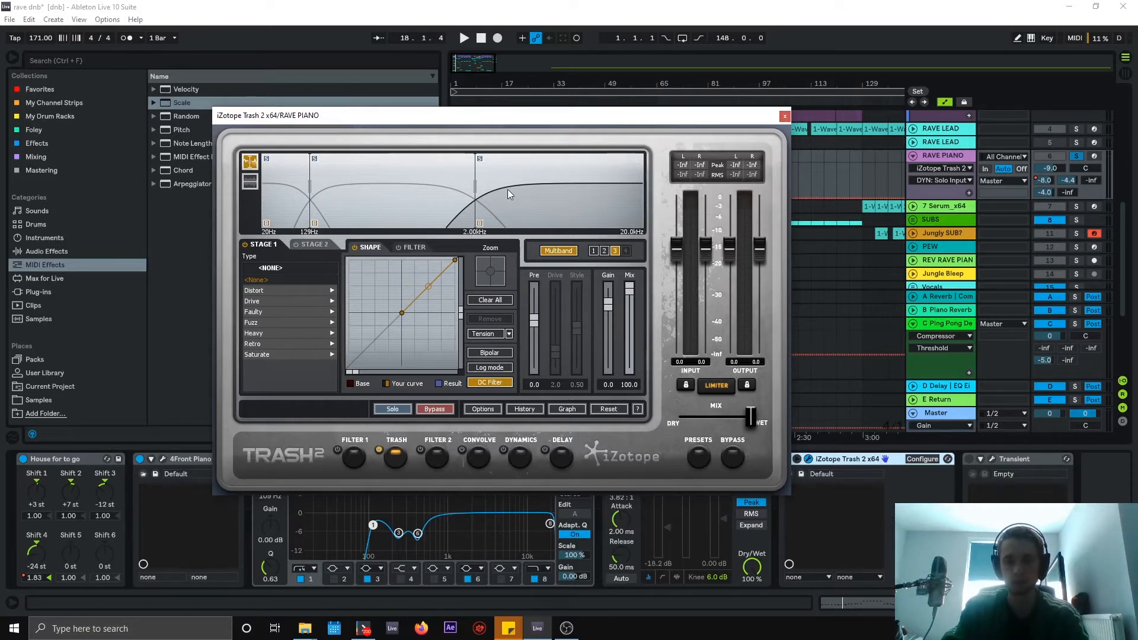
# - View the middle band and close the Trash 2 editor, comparing the piano's playback with Trash 2 off and on
pyautogui.click(396, 210)
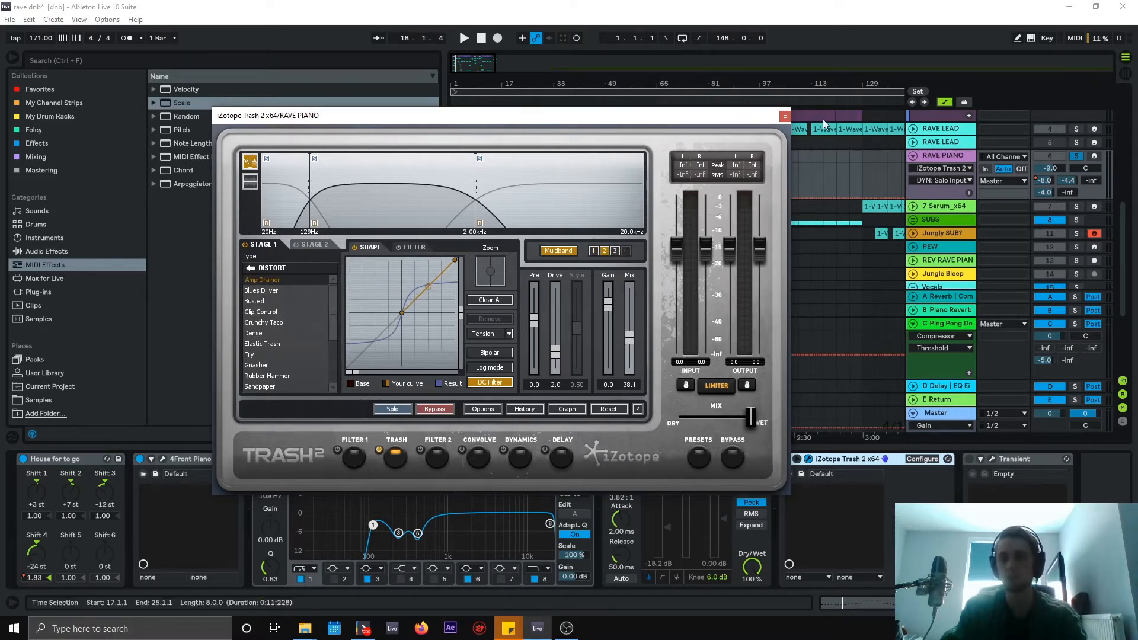
pyautogui.click(784, 116)
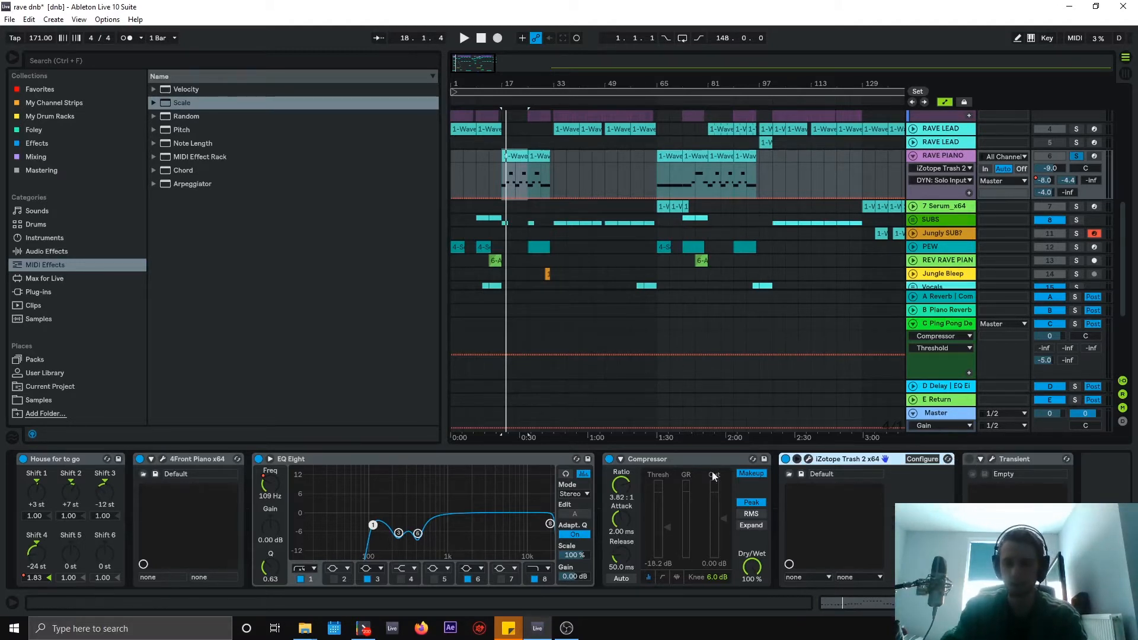
pyautogui.click(785, 460)
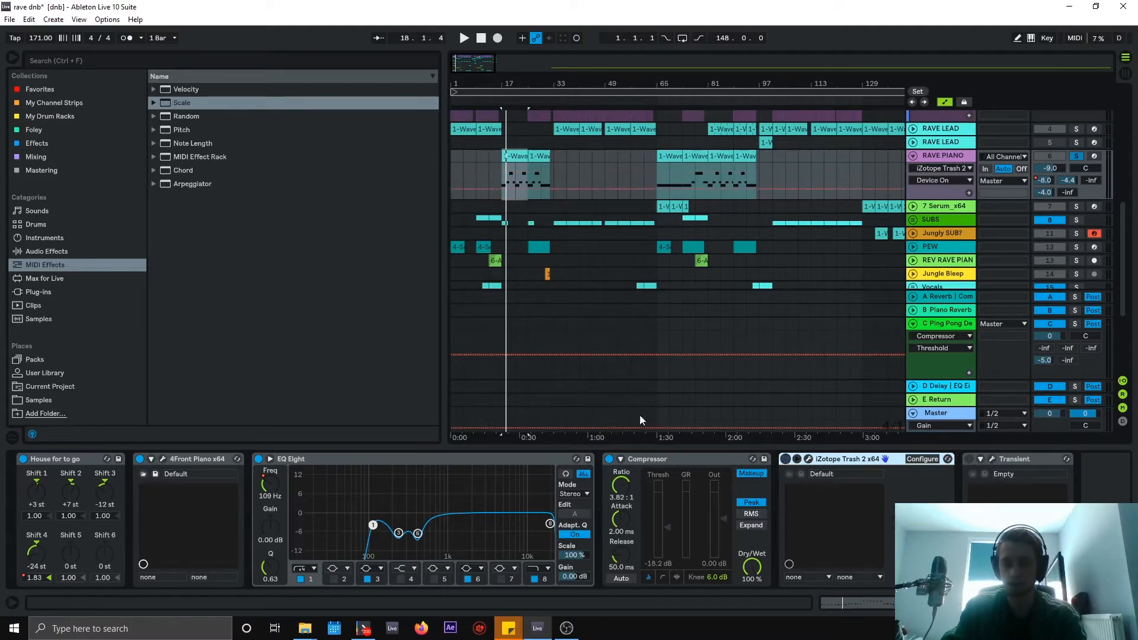
pyautogui.click(785, 460)
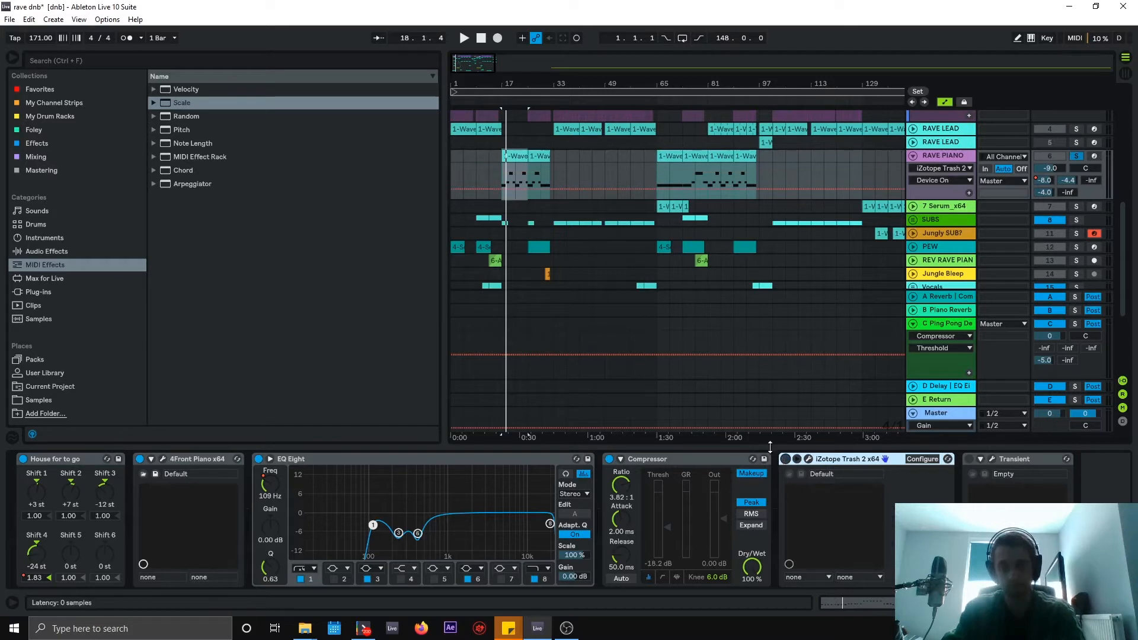
pyautogui.press('space')
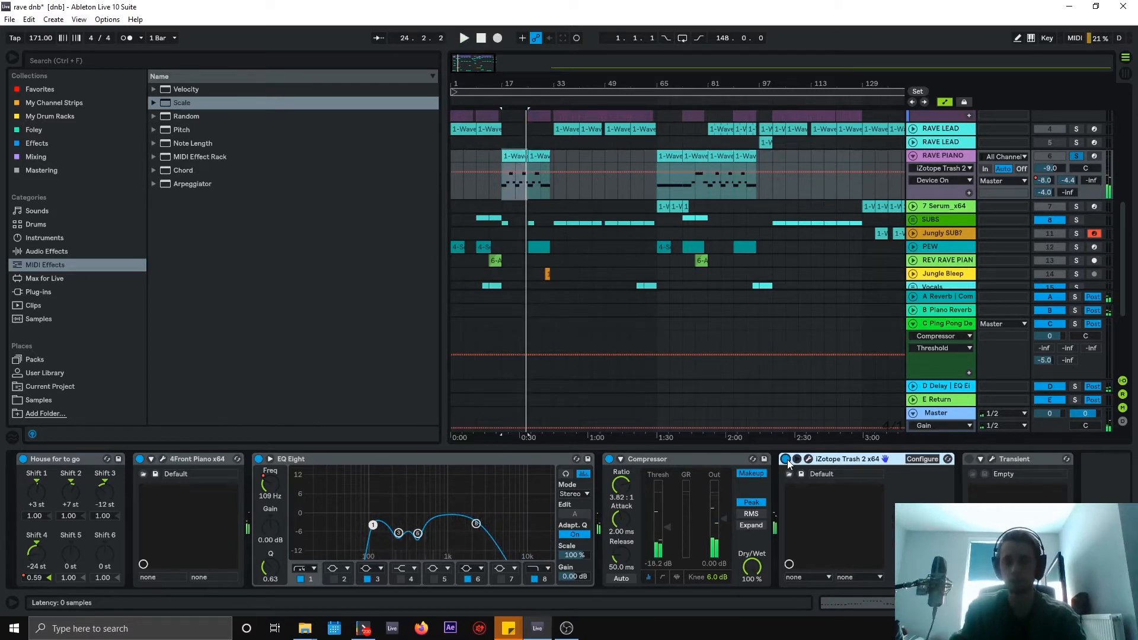
# - Turn on the Transient plug-in, open its editor and move the window clear of the device chain
pyautogui.click(998, 462)
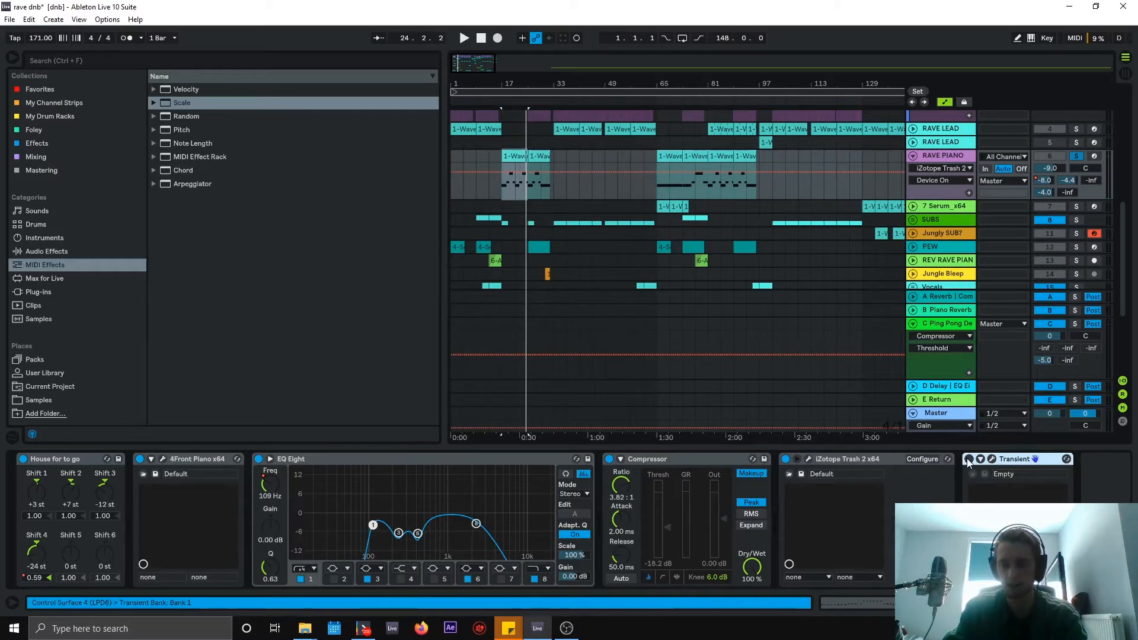
pyautogui.click(991, 460)
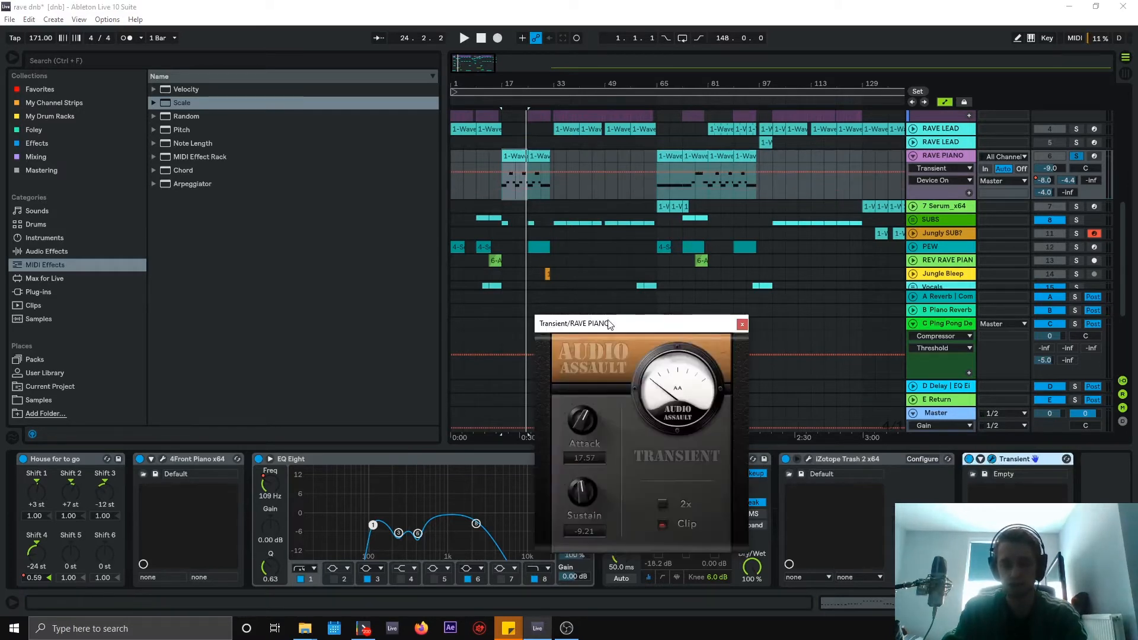
pyautogui.moveTo(608, 325); pyautogui.dragTo(527, 187)
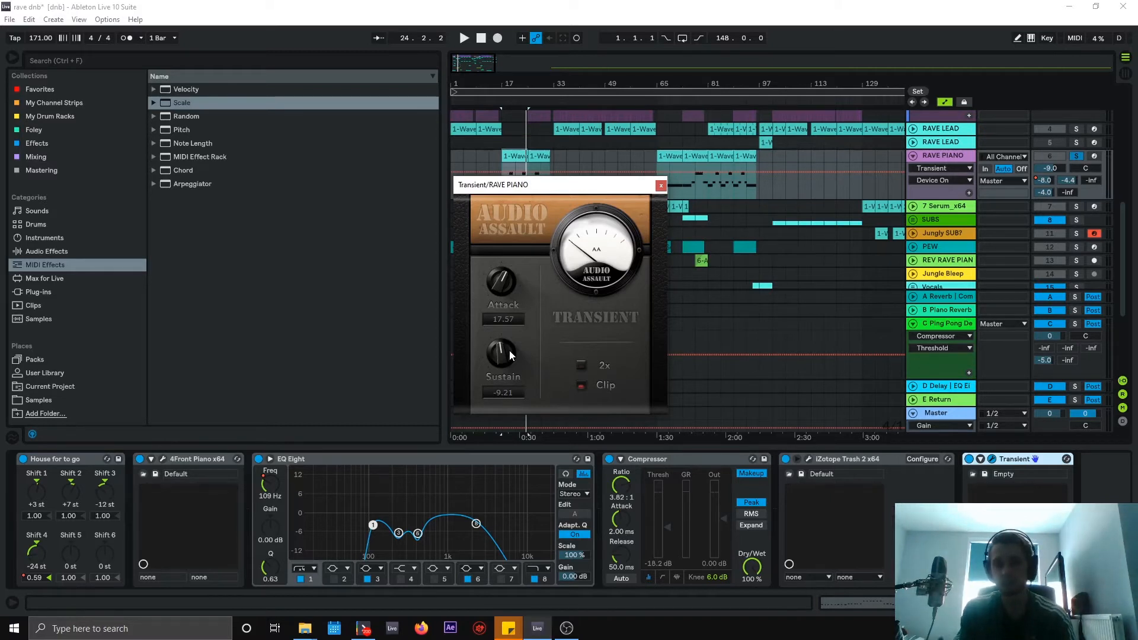
# - Compare the piano section's playback with the Transient plug-in switched off and on, leaving it on
pyautogui.click(969, 459)
pyautogui.press('space')
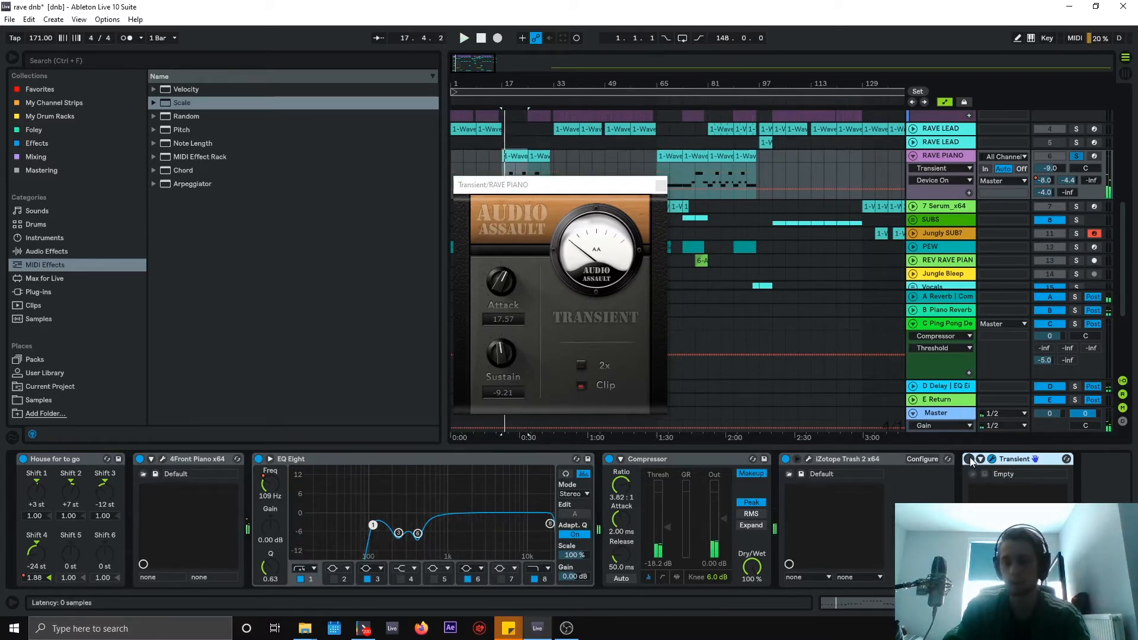
pyautogui.press('space')
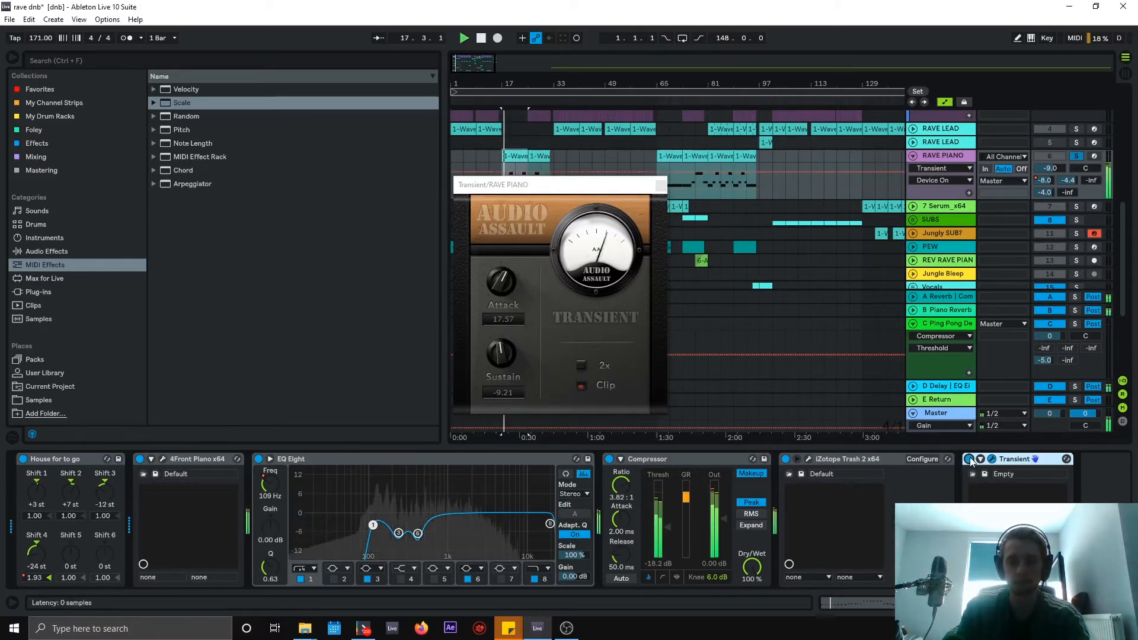
pyautogui.click(969, 459)
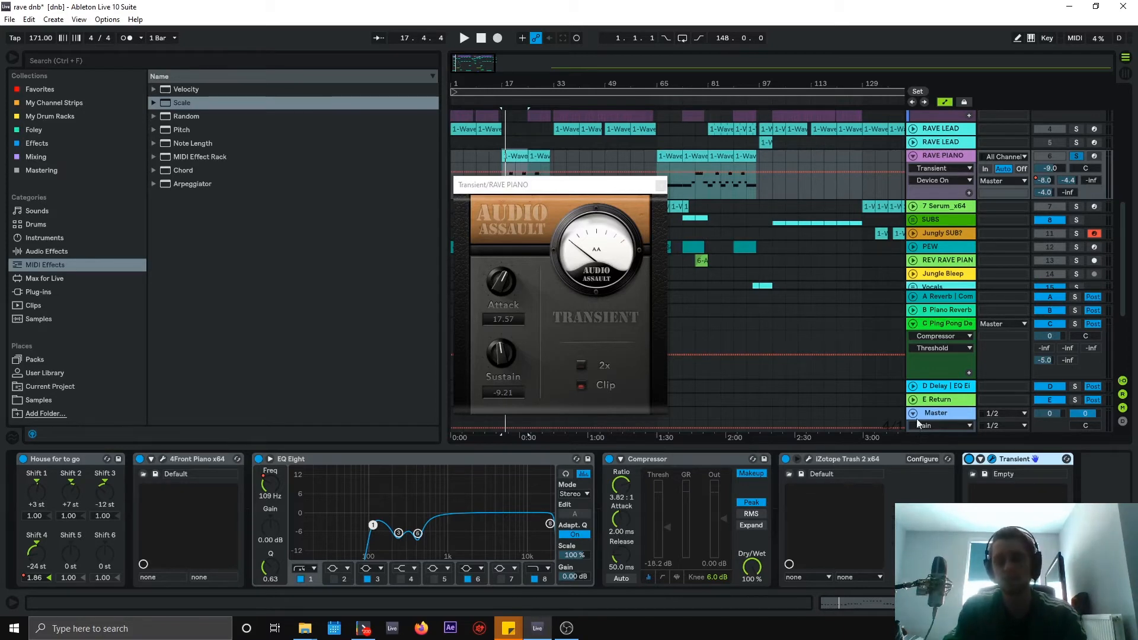
# - Close the Transient editor and lower all RAVE PIANO sends to -inf, playing the dry piano section
pyautogui.click(943, 158)
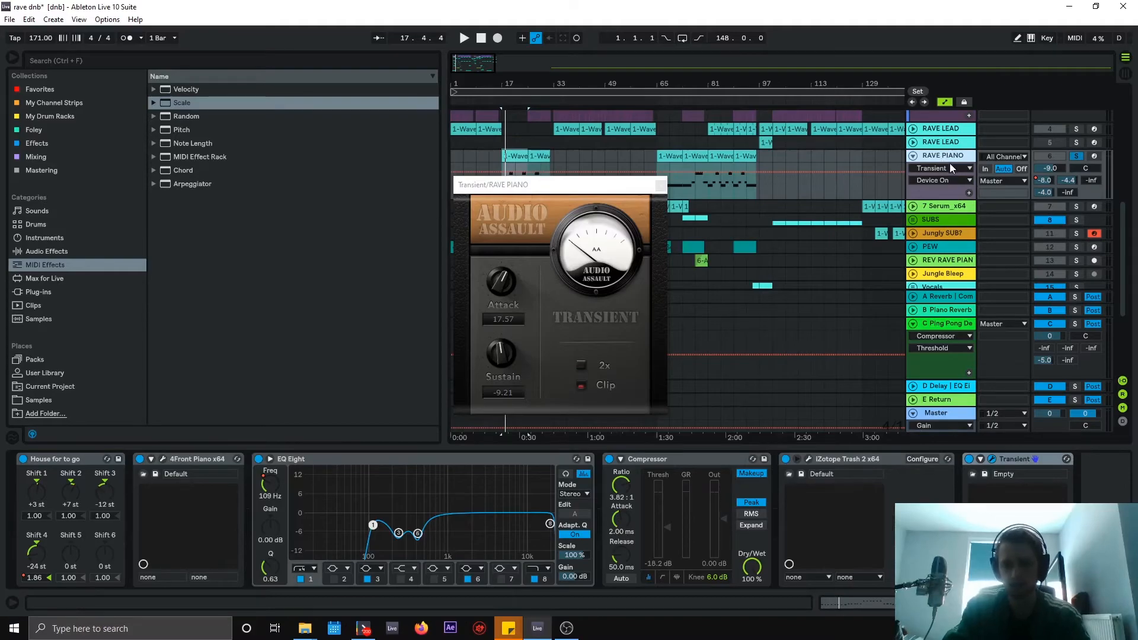
pyautogui.click(661, 187)
pyautogui.click(1045, 181)
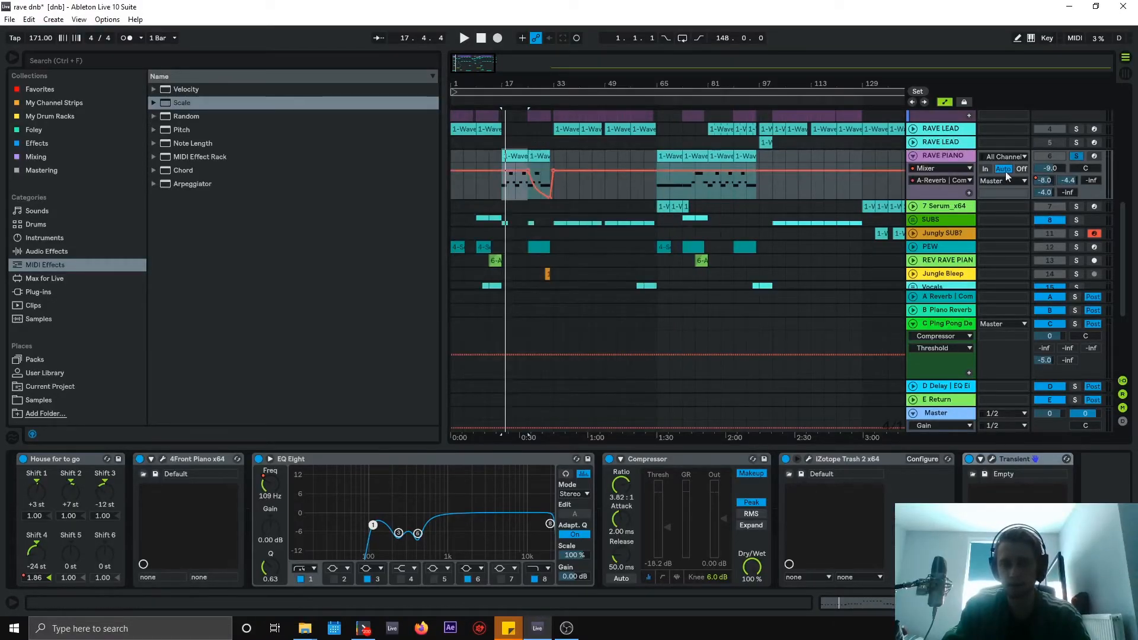
pyautogui.moveTo(1045, 183); pyautogui.dragTo(1044, 222)
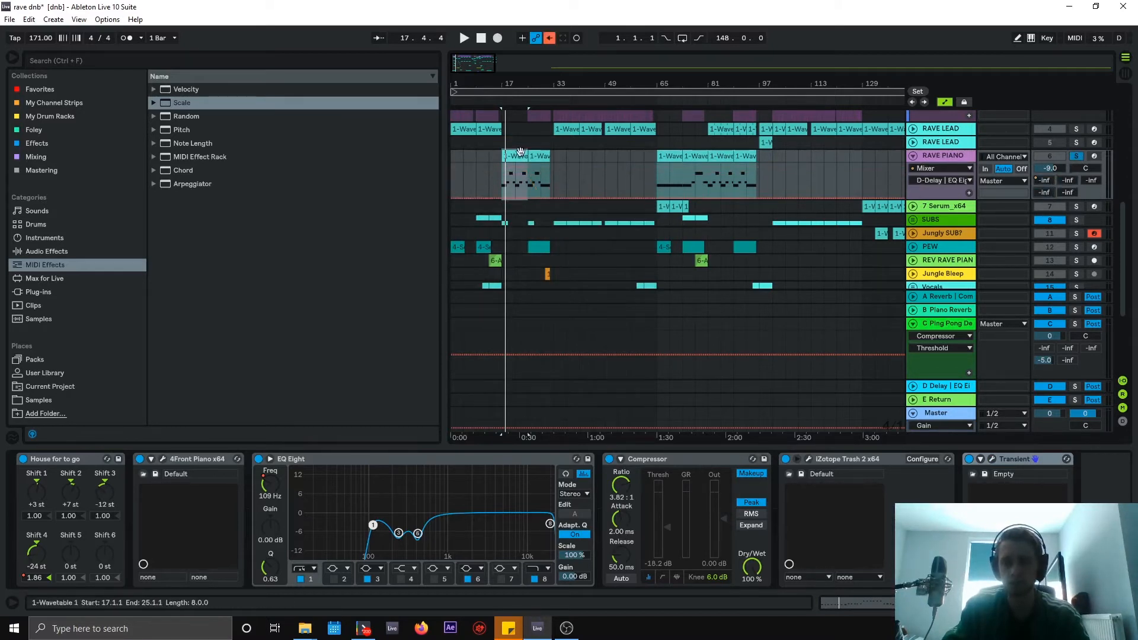
pyautogui.press('space')
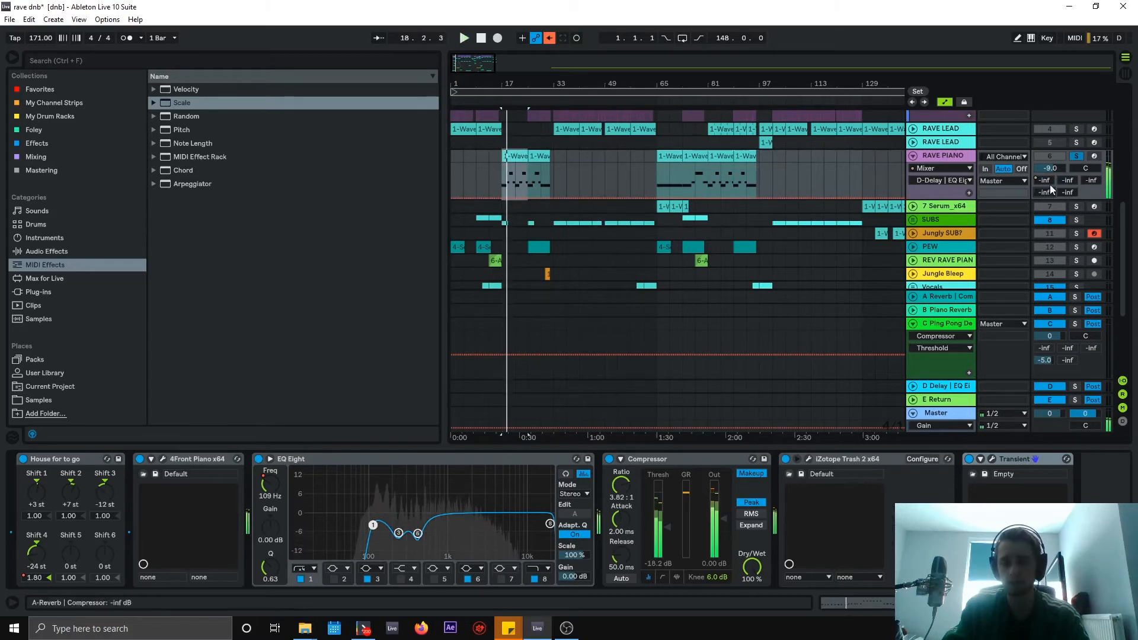
# - Set the RAVE PIANO track's D Delay send to -4.0 dB and play the section with the delay
pyautogui.moveTo(1051, 189); pyautogui.dragTo(1053, 200)
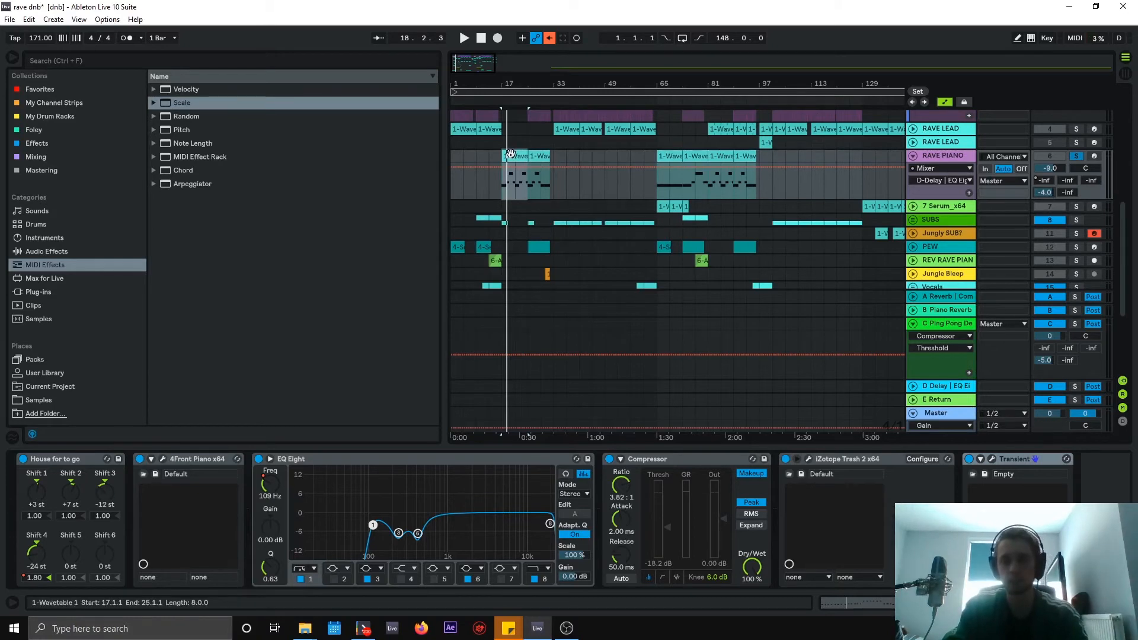
pyautogui.press('space')
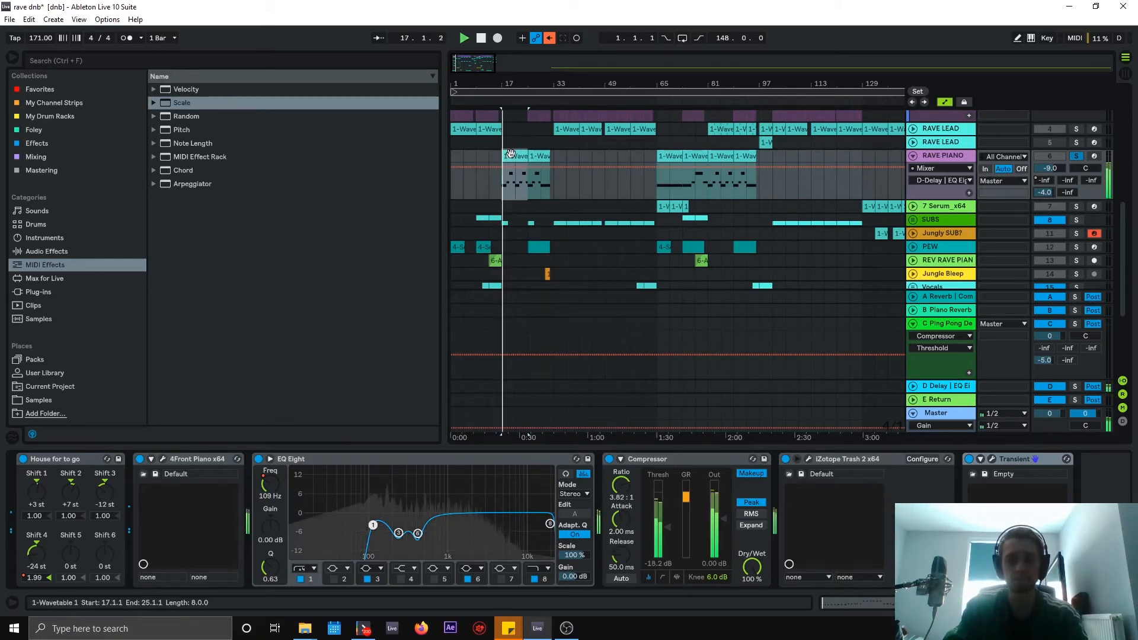
pyautogui.press('space')
# - Set the B Piano Reverb send to -4.4 dB and play the section, returning the E Return send to -inf
pyautogui.moveTo(1072, 179); pyautogui.dragTo(1072, 143)
pyautogui.click(1070, 192)
pyautogui.click(1068, 180)
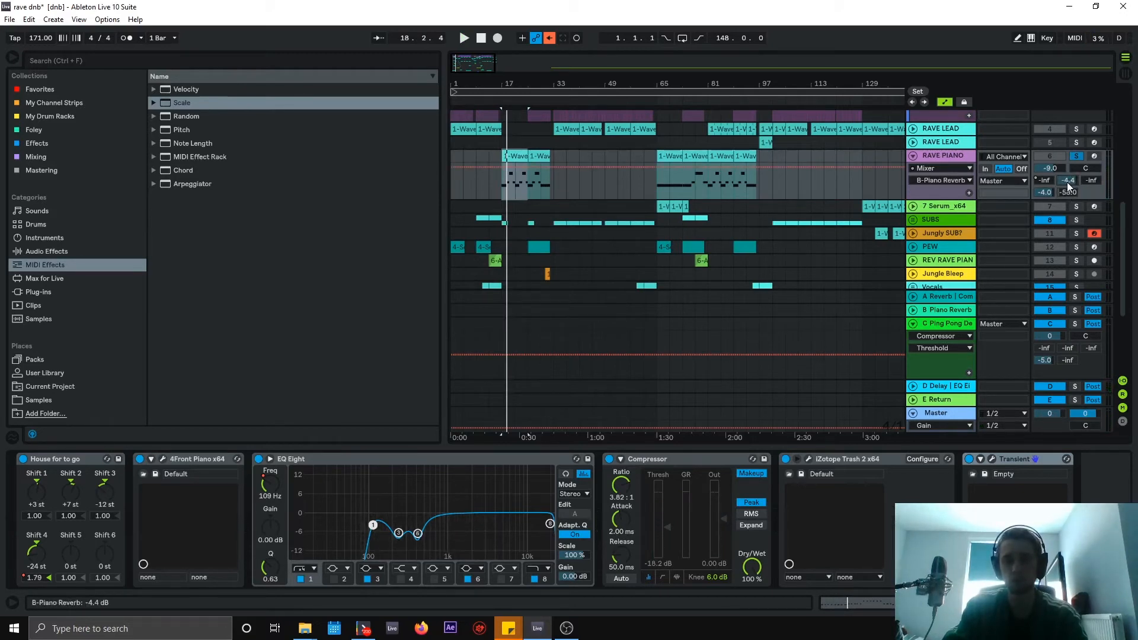
pyautogui.press('space')
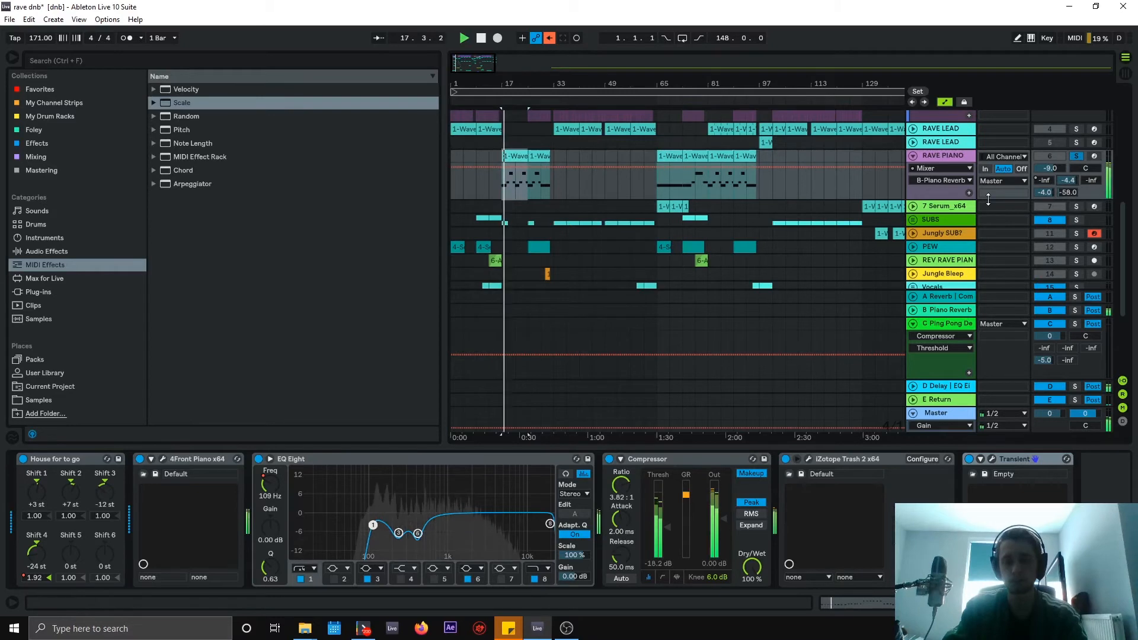
pyautogui.click(1044, 193)
pyautogui.click(1069, 194)
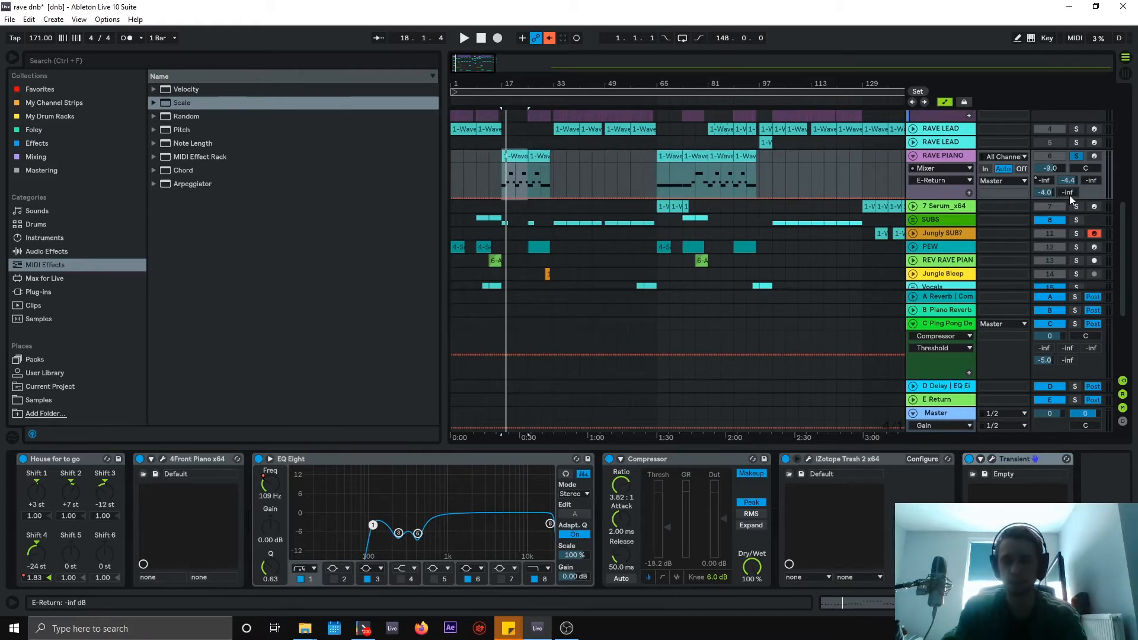
# - Re-enable the A-Reverb send automation on the RAVE PIANO track and play the section with all its sends
pyautogui.moveTo(1045, 188); pyautogui.dragTo(1044, 183)
pyautogui.rightClick(1044, 184)
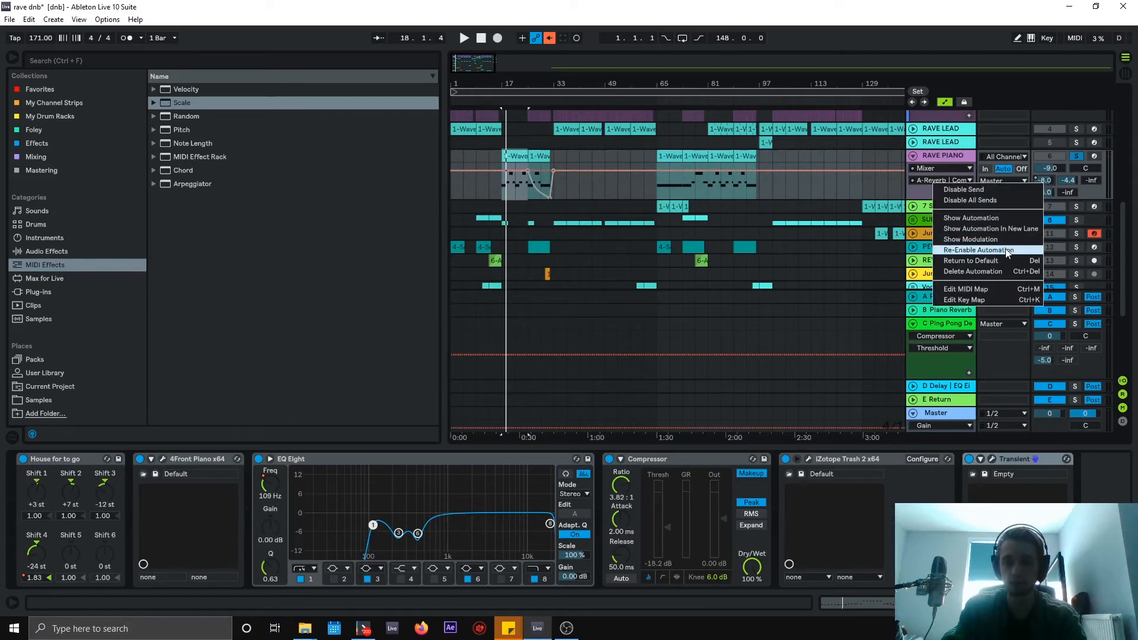
pyautogui.click(979, 250)
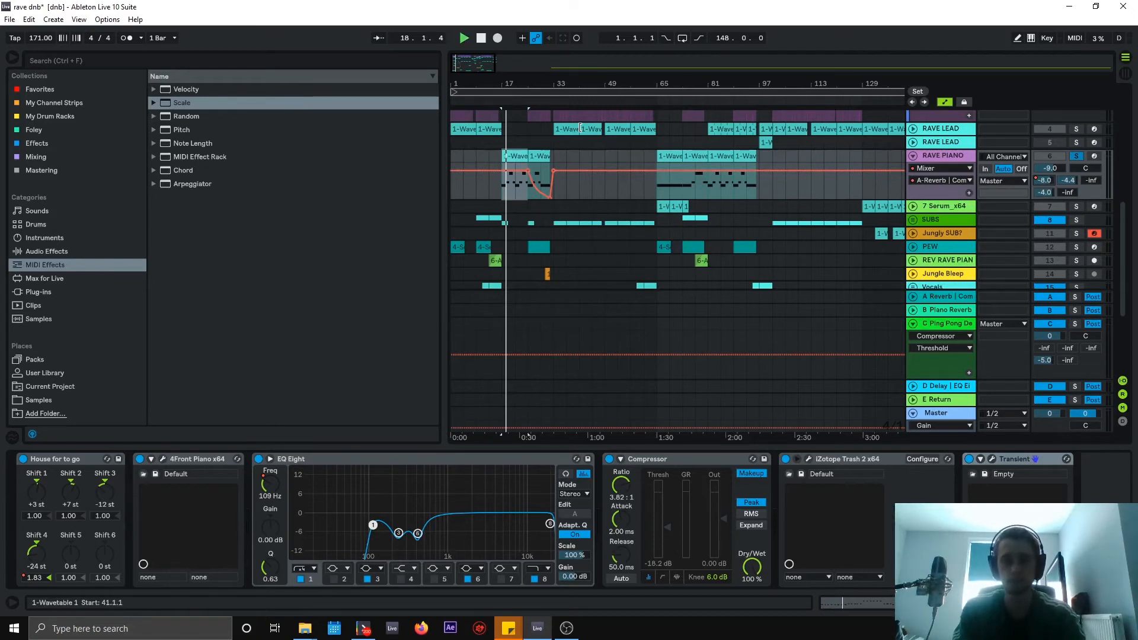
pyautogui.press('space')
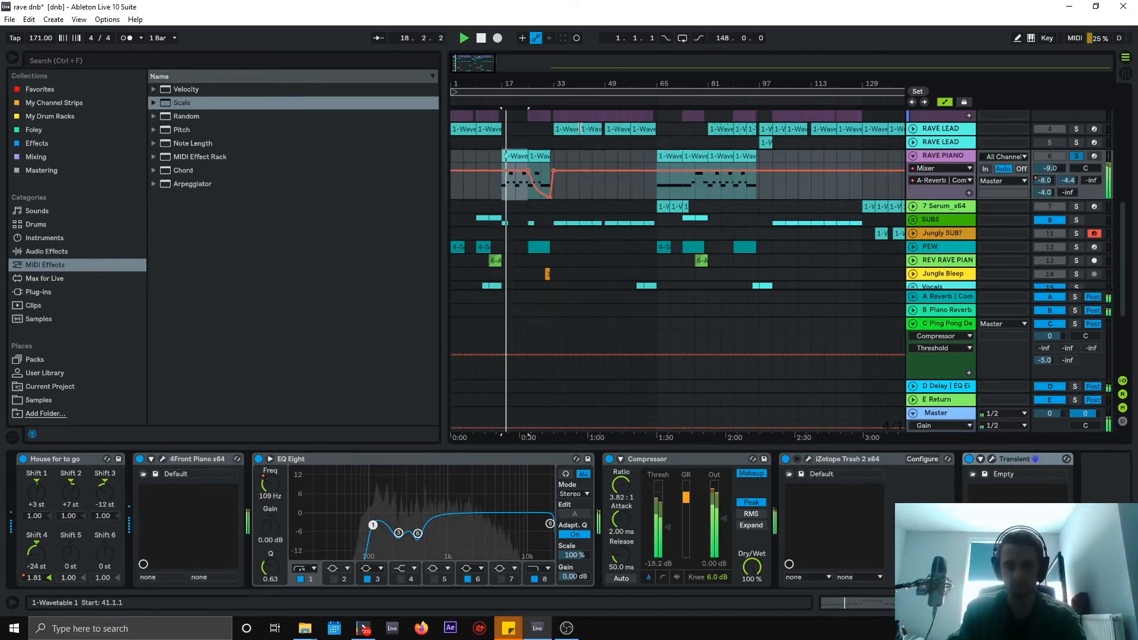